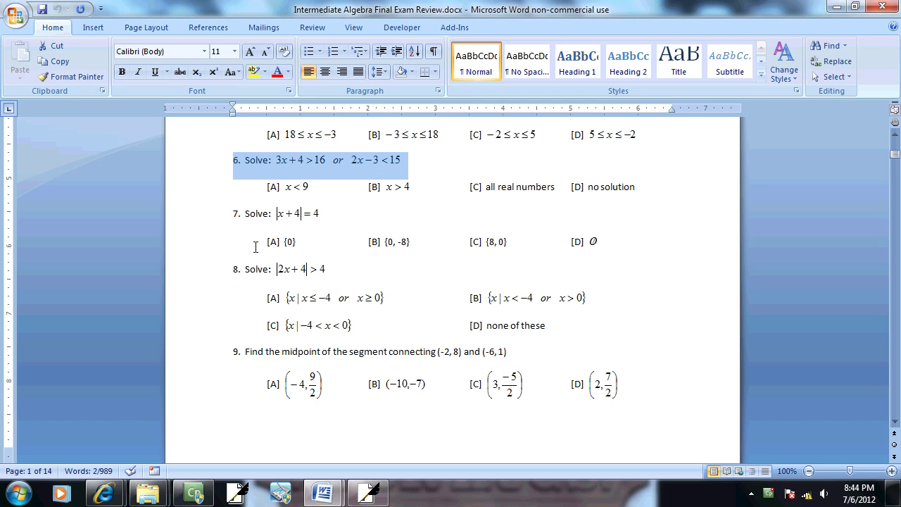
Delete the old three-sided inequality notes in Document1 and set the font size to 20.
{"action": "mouse_move", "coordinate": [325, 493]}
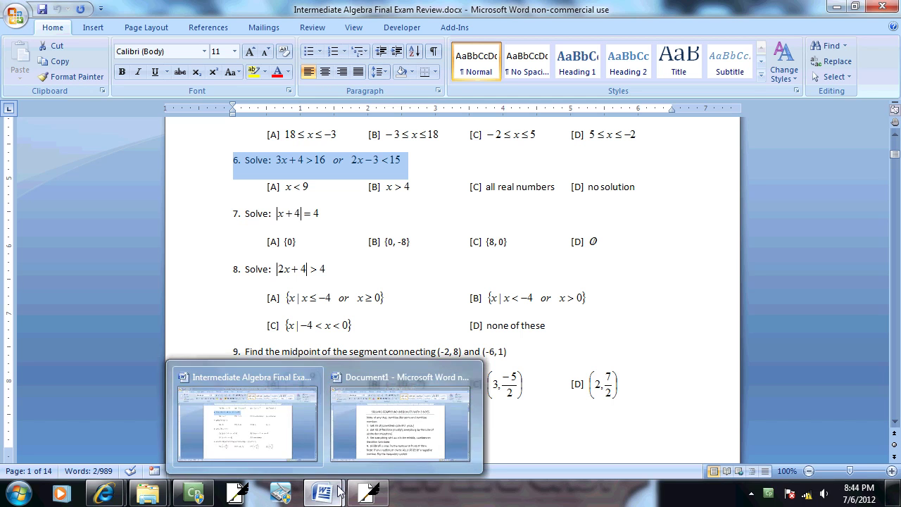
{"action": "left_click", "coordinate": [393, 437]}
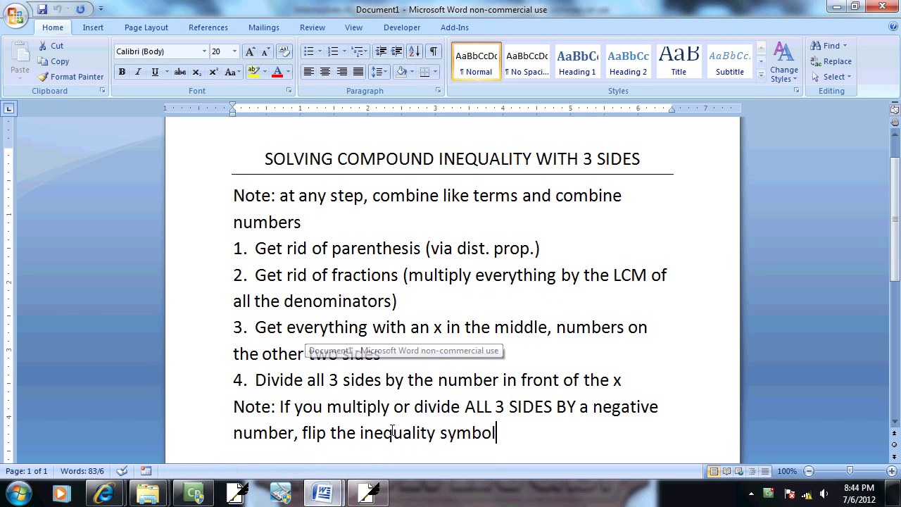
{"action": "left_click_drag", "start_coordinate": [562, 430], "coordinate": [255, 163]}
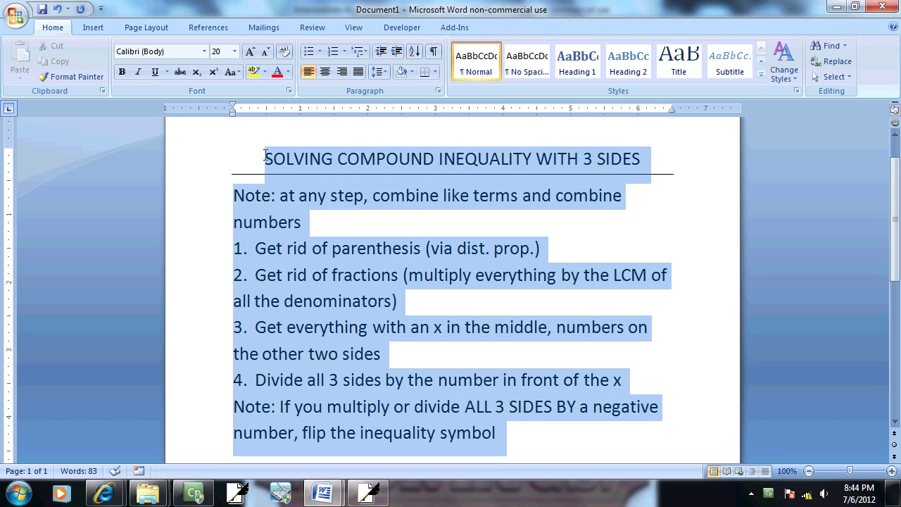
{"action": "key", "text": "Delete"}
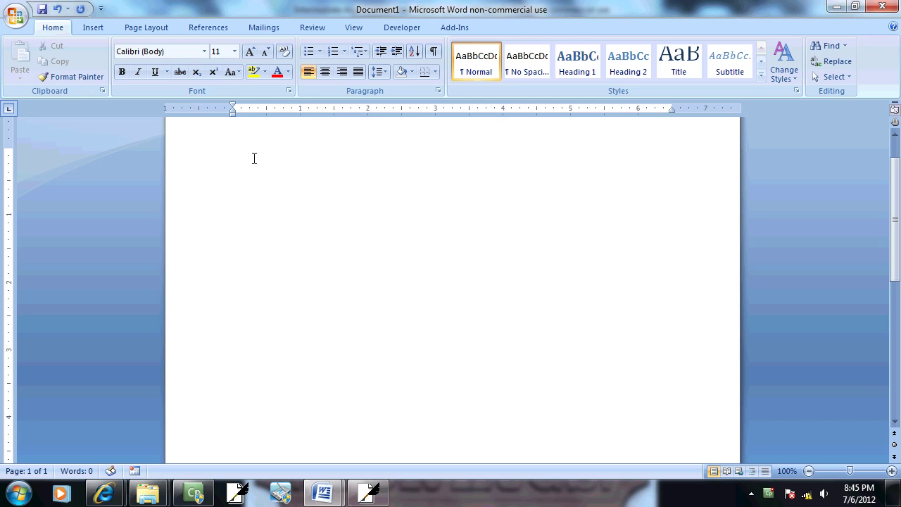
{"action": "left_click", "coordinate": [236, 54]}
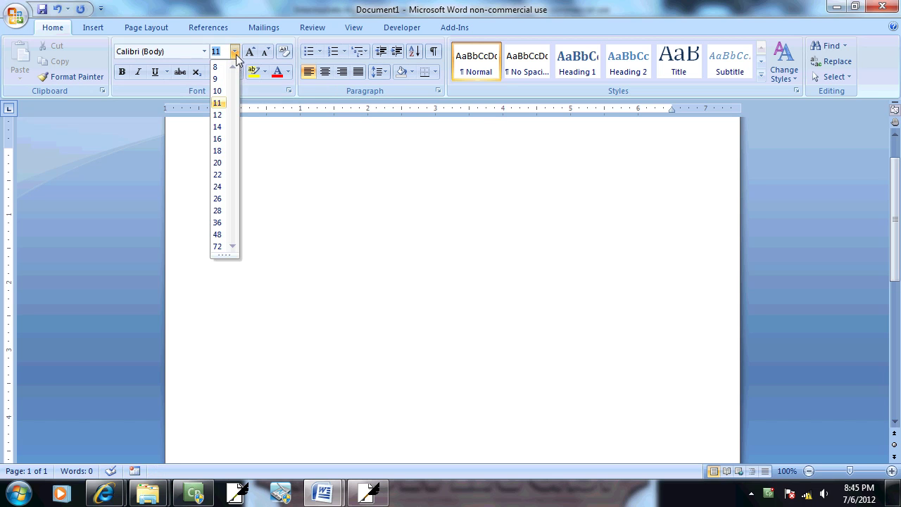
{"action": "left_click", "coordinate": [223, 164]}
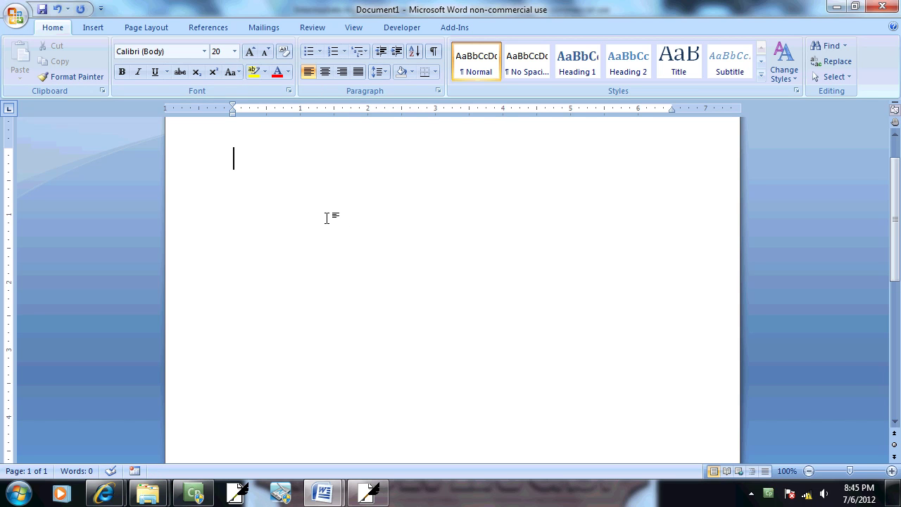
Add the heading 'Solving a Compound Inequality with Two Parts', centered with a bottom border.
{"action": "type", "text": "Solving "}
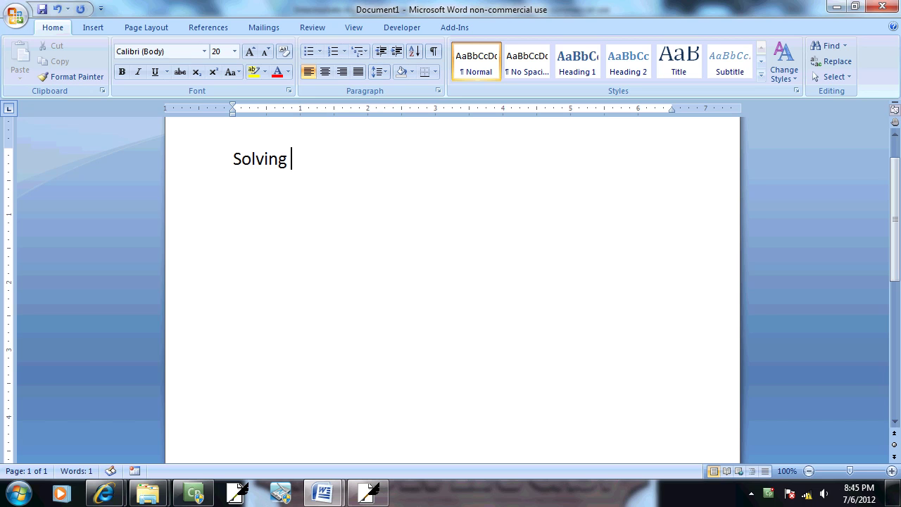
{"action": "type", "text": "a Compoun"}
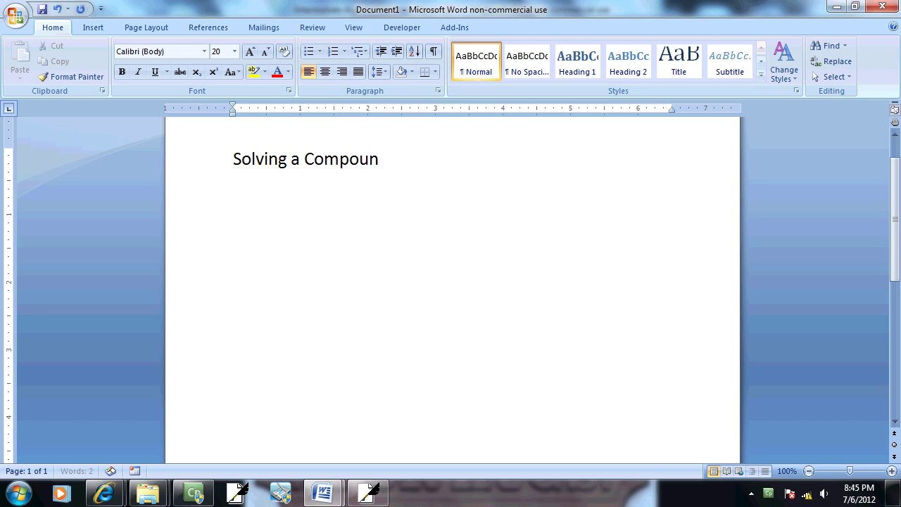
{"action": "type", "text": "d Inequalityh"}
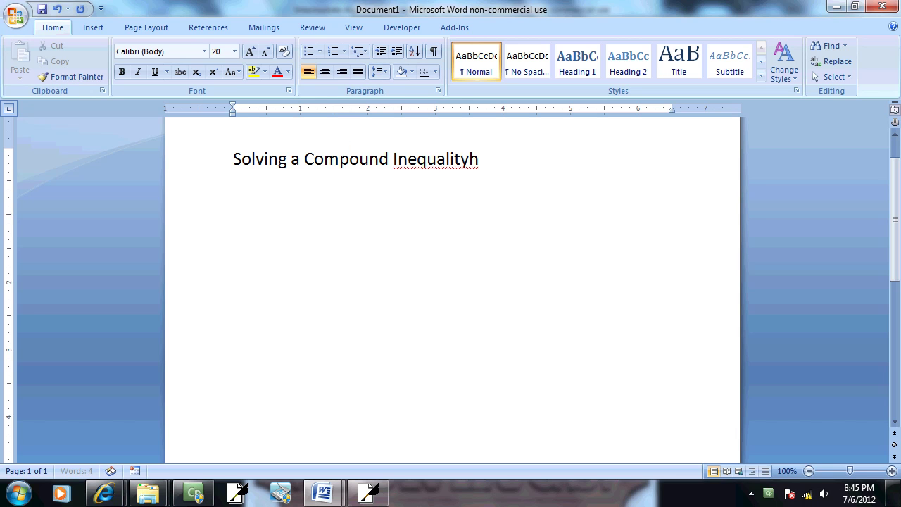
{"action": "key", "text": "BackSpace"}
{"action": "key", "text": "BackSpace"}
{"action": "type", "text": "with Tw"}
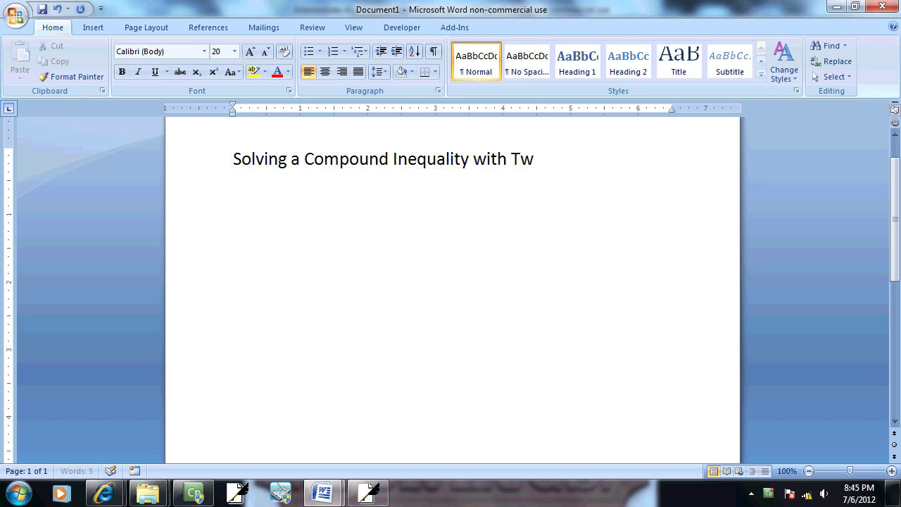
{"action": "type", "text": "o Parts"}
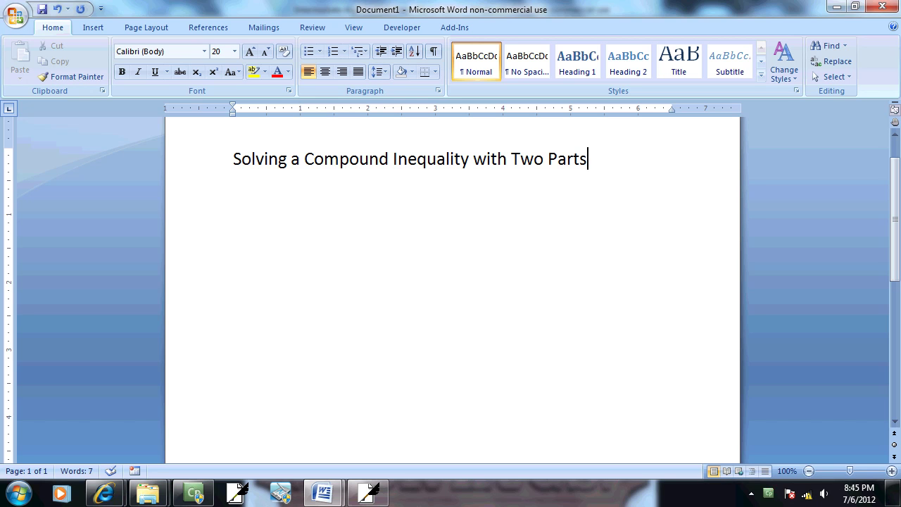
{"action": "key", "text": "Return"}
{"action": "left_click", "coordinate": [208, 160]}
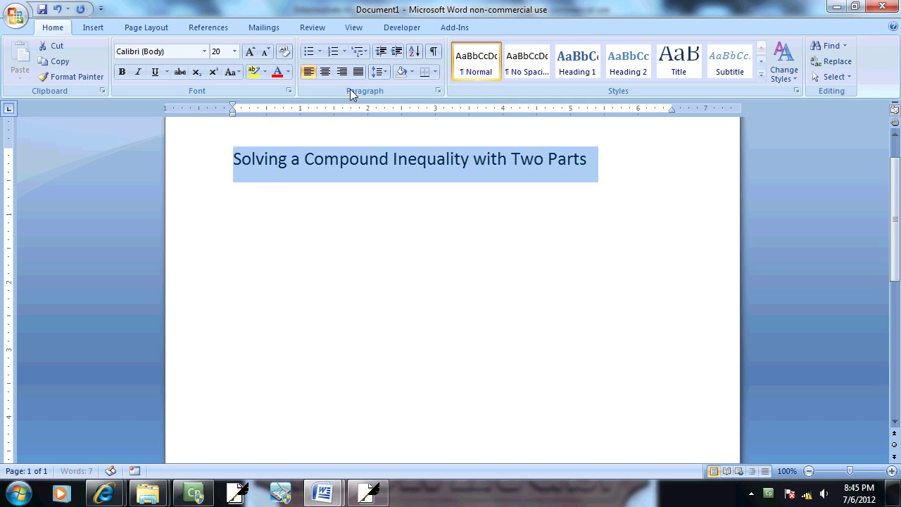
{"action": "left_click", "coordinate": [328, 72]}
{"action": "left_click", "coordinate": [425, 71]}
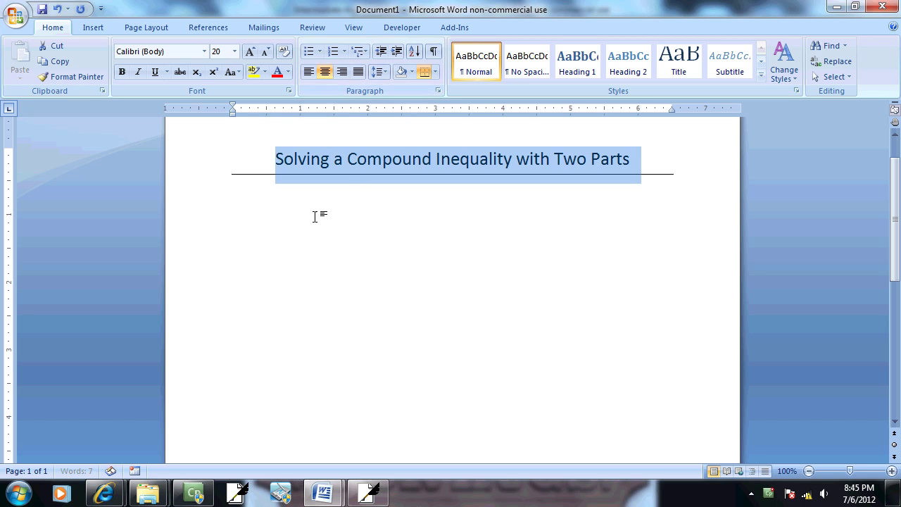
{"action": "left_click", "coordinate": [314, 215]}
List step 1 'Solve each part separate' and step 2 'Graph each piece'.
{"action": "type", "text": "1."}
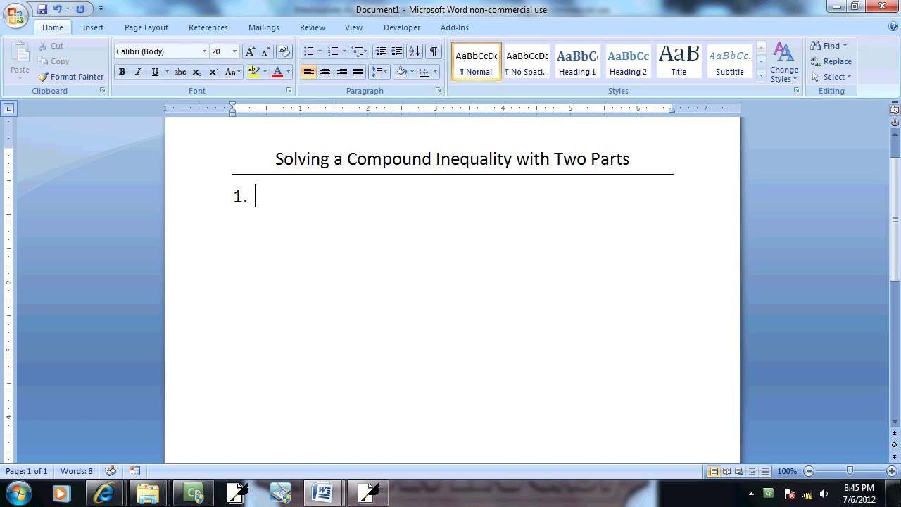
{"action": "type", "text": "Solve each"}
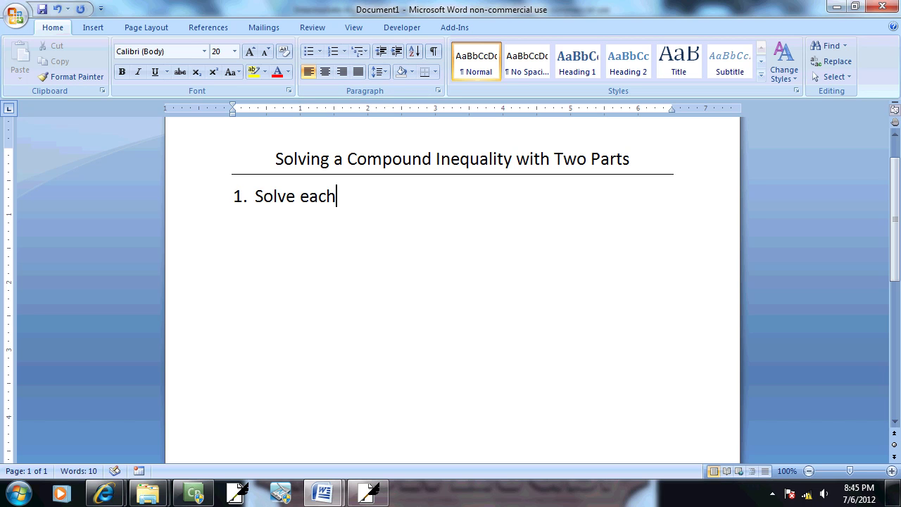
{"action": "type", "text": " part separt"}
{"action": "key", "text": "BackSpace"}
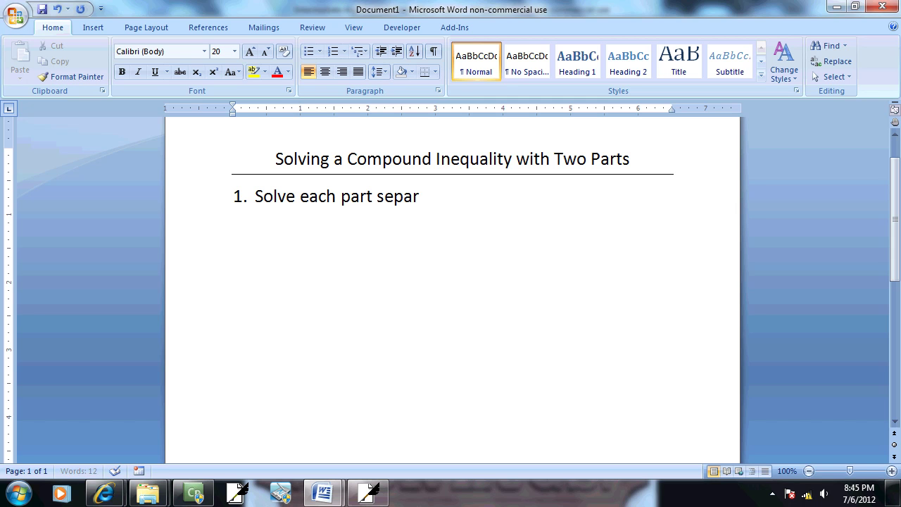
{"action": "type", "text": "ate"}
{"action": "key", "text": "Return"}
{"action": "key", "text": "Return"}
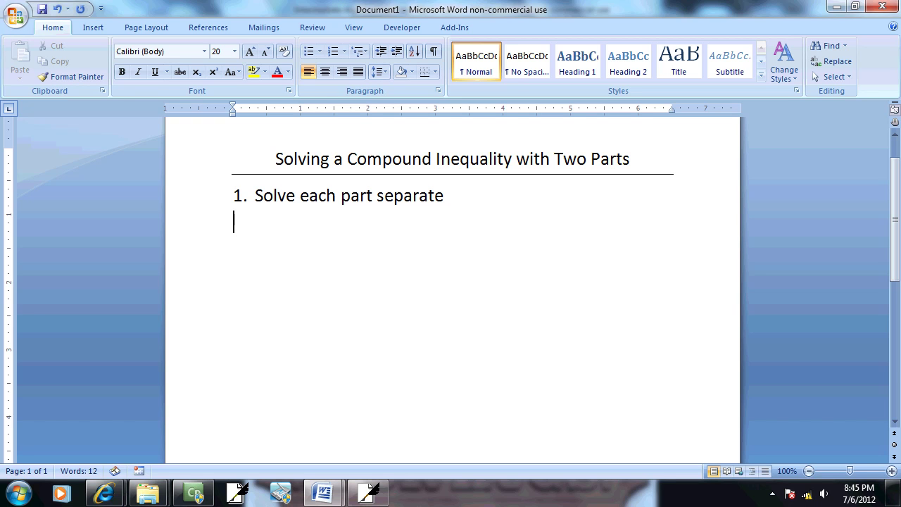
{"action": "type", "text": "2. Graph"}
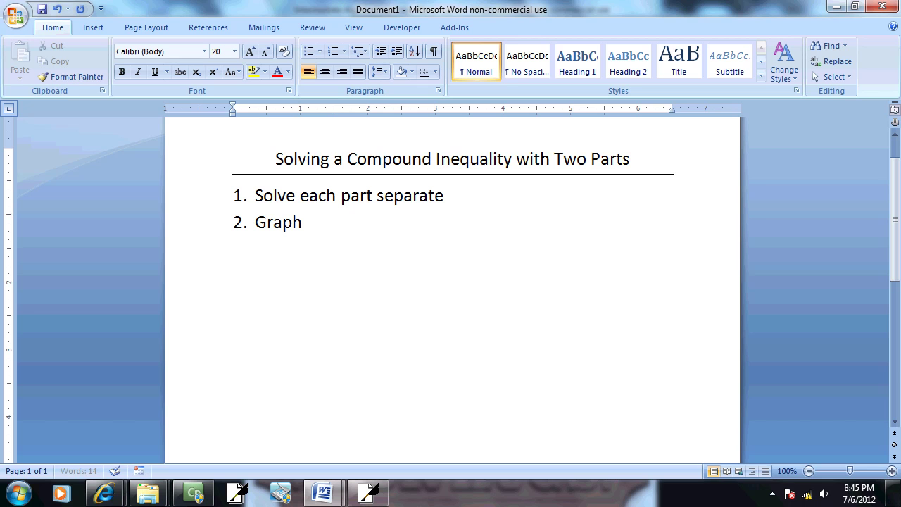
{"action": "type", "text": " each piece"}
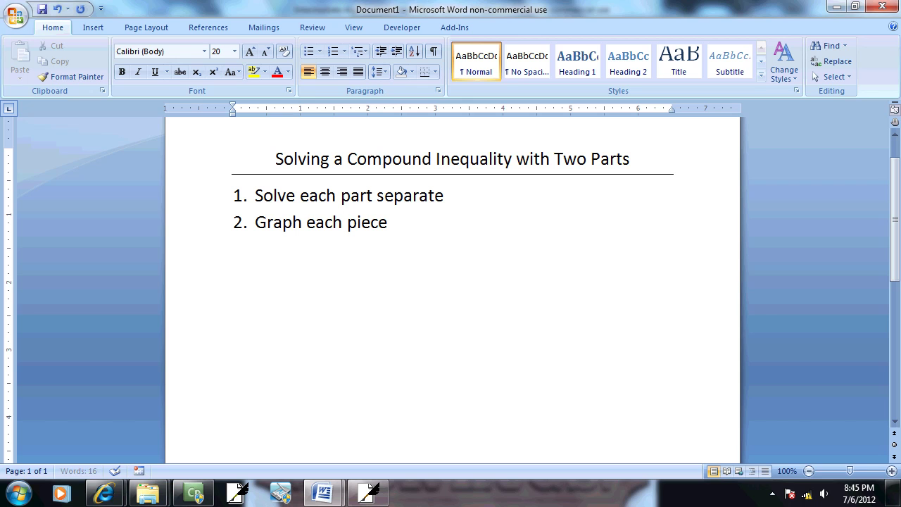
Add the rules 'OR: answer is where ANYTHING is shaded' and 'AND: answer is where they are both shaded'.
{"action": "key", "text": "Return"}
{"action": "key", "text": "BackSpace"}
{"action": "type", "text": "OR: answer is"}
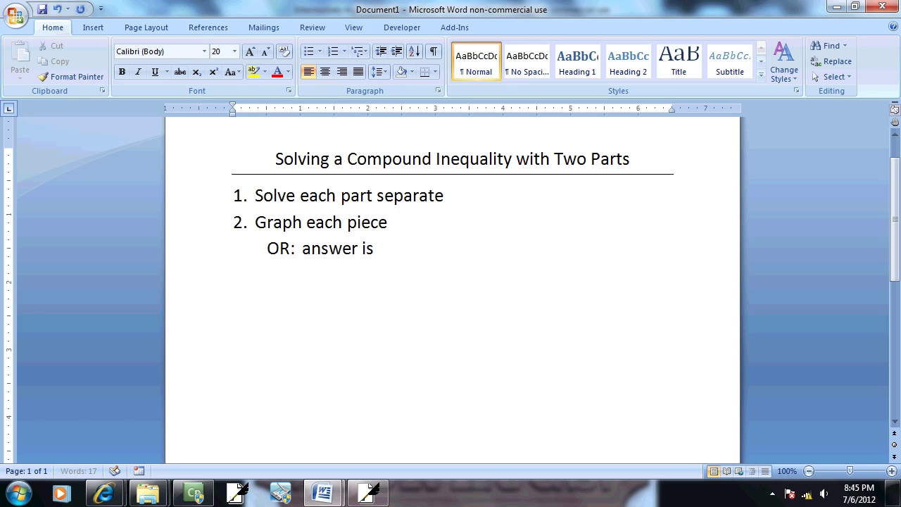
{"action": "type", "text": " where an"}
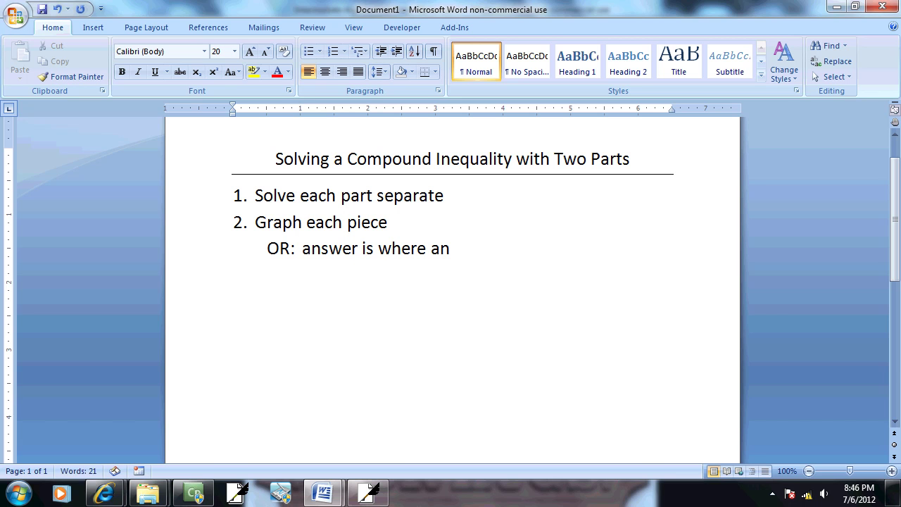
{"action": "key", "text": "BackSpace"}
{"action": "key", "text": "BackSpace"}
{"action": "type", "text": "ANYTH"}
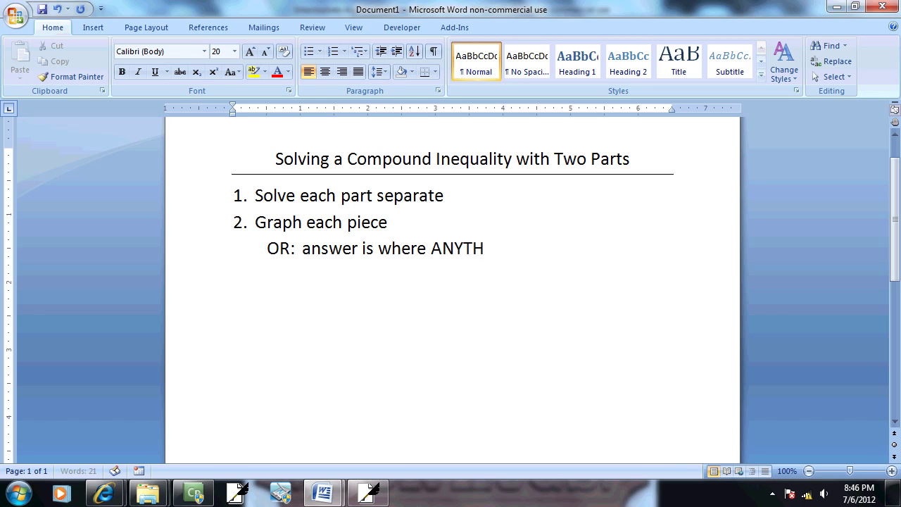
{"action": "type", "text": "ING is shaded"}
{"action": "key", "text": "Return"}
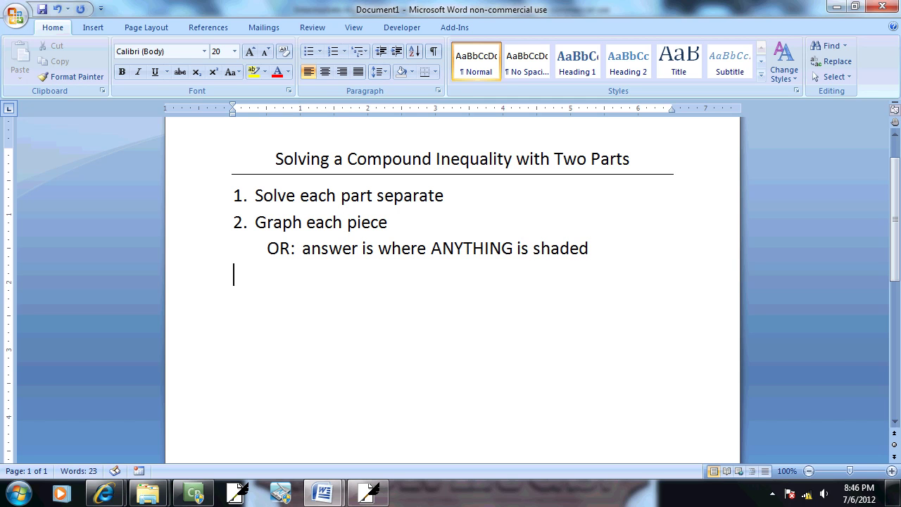
{"action": "key", "text": "Tab"}
{"action": "type", "text": "AND: answer is"}
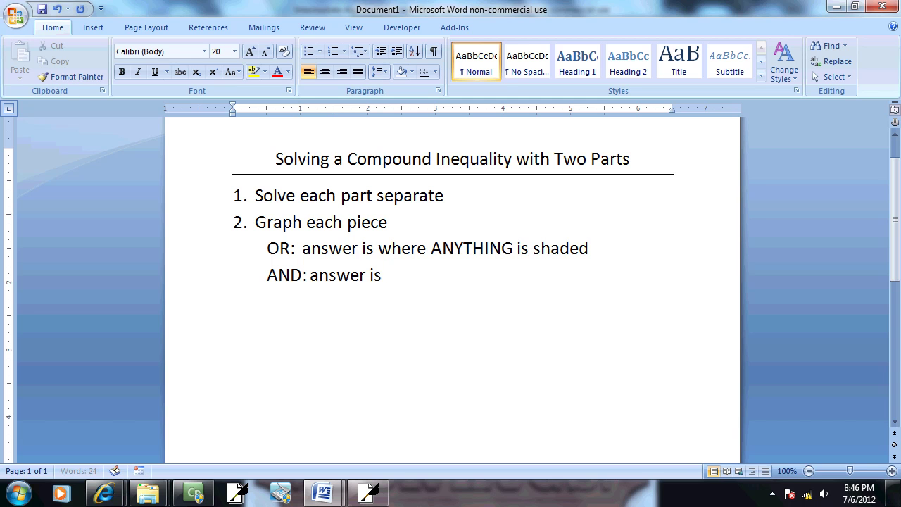
{"action": "type", "text": " where they a"}
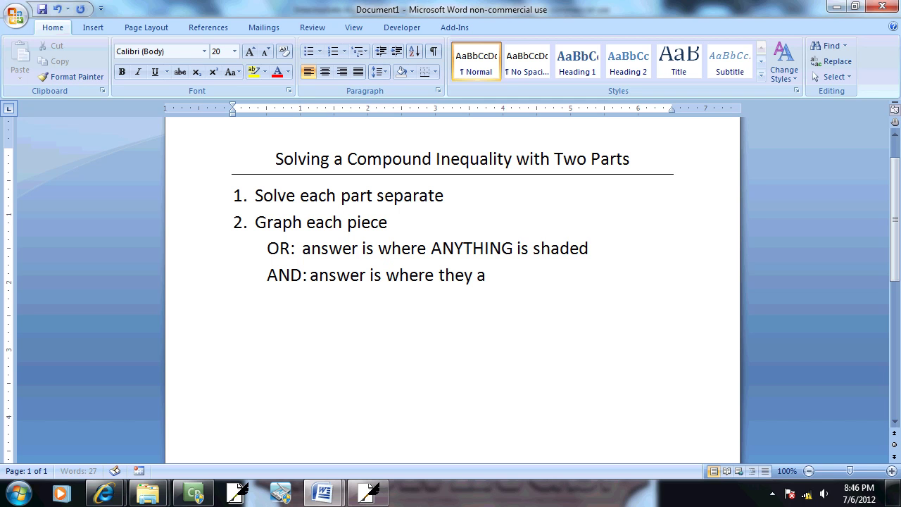
{"action": "type", "text": "re both shaded"}
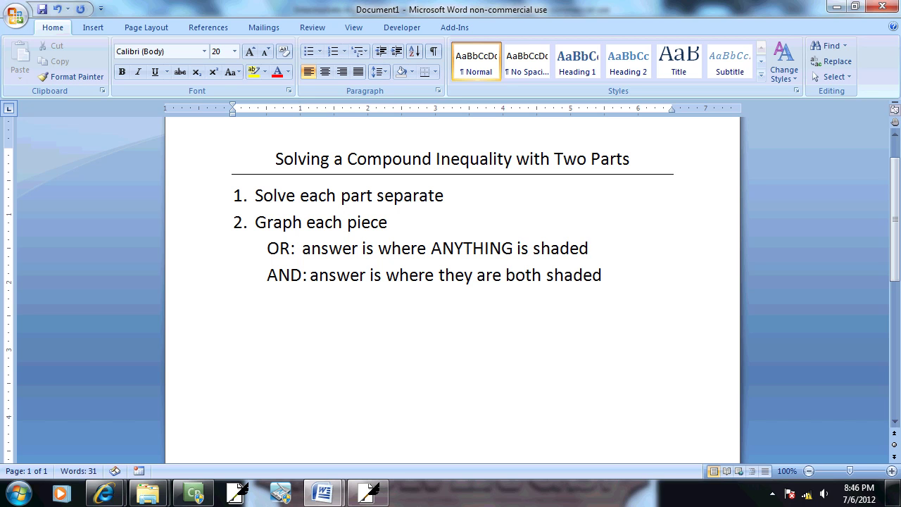
{"action": "left_click", "coordinate": [388, 222]}
Add sub-steps a 'get rid of parenthesis', b 'get rid of fractions', c 'x on left, numbers on right'.
{"action": "key", "text": "Return"}
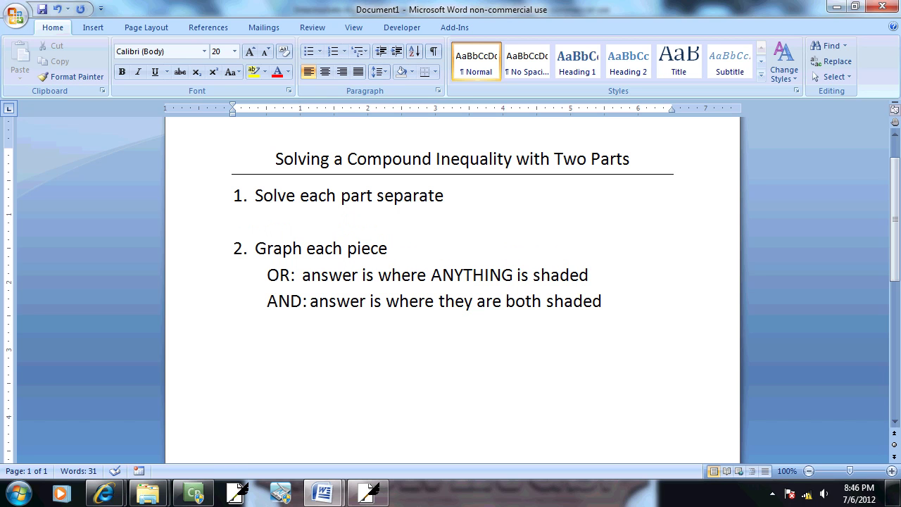
{"action": "key", "text": "Tab"}
{"action": "type", "text": "a."}
{"action": "type", "text": "get"}
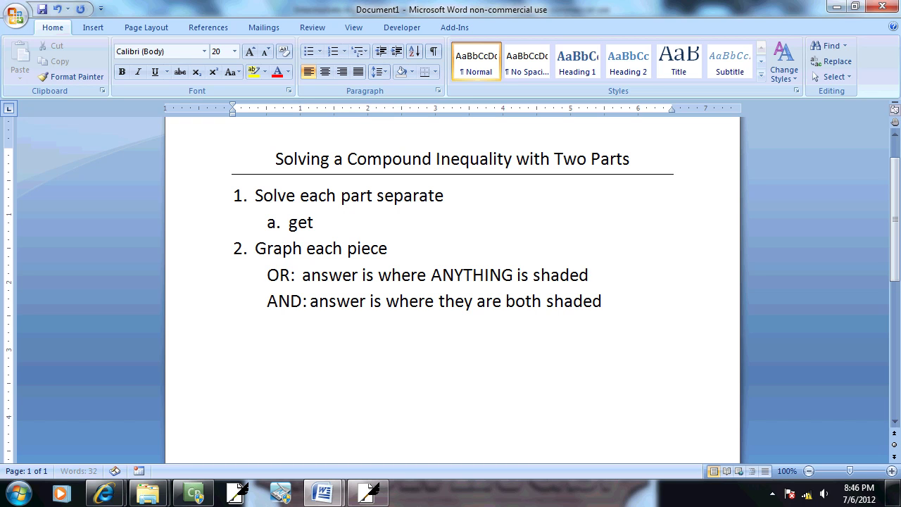
{"action": "type", "text": " rid of parent"}
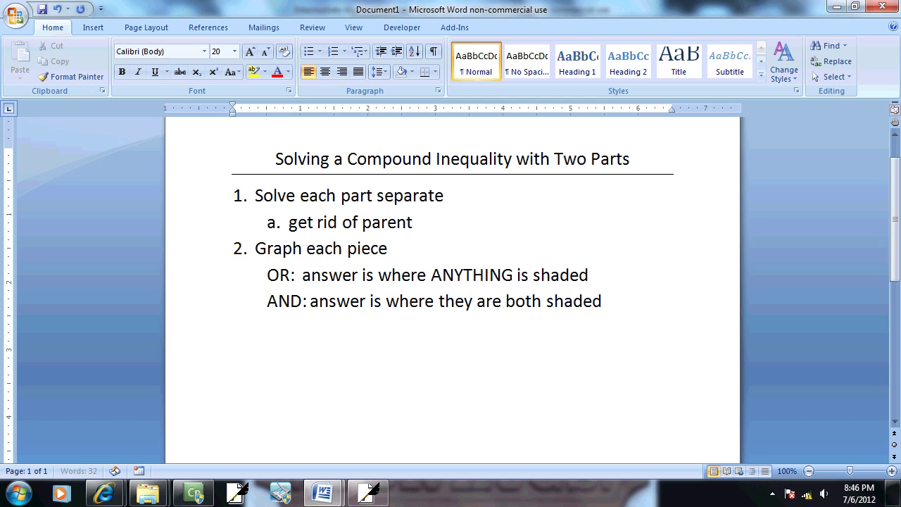
{"action": "type", "text": "hesis"}
{"action": "key", "text": "Return"}
{"action": "key", "text": "Return"}
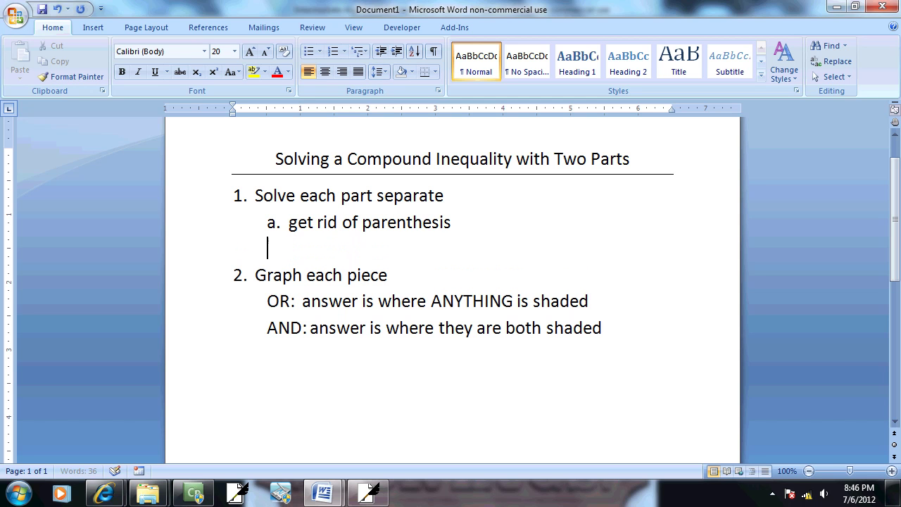
{"action": "type", "text": "b."}
{"action": "type", "text": "get rid of fractio"}
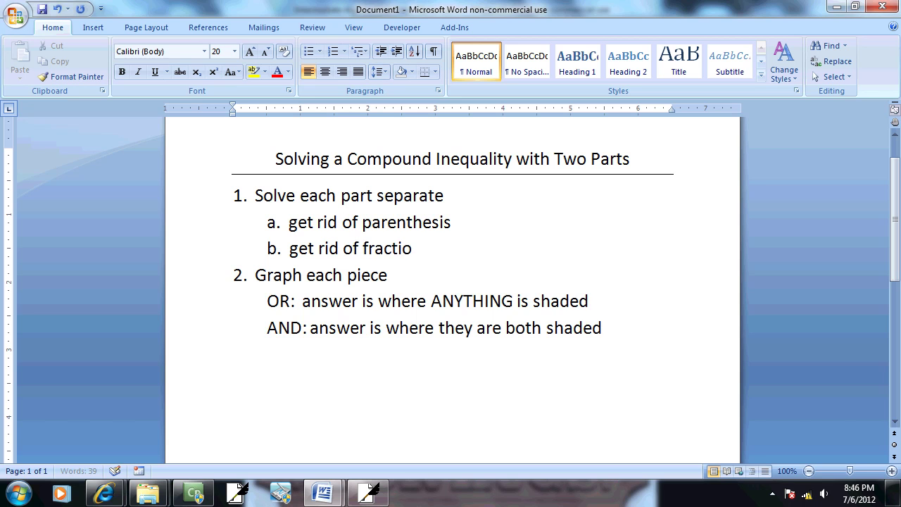
{"action": "type", "text": "ns"}
{"action": "key", "text": "Return"}
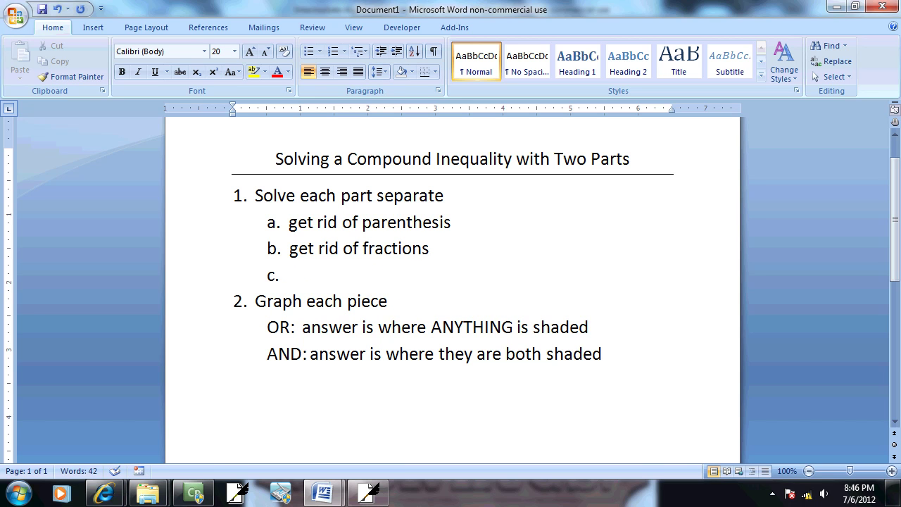
{"action": "type", "text": "get ever"}
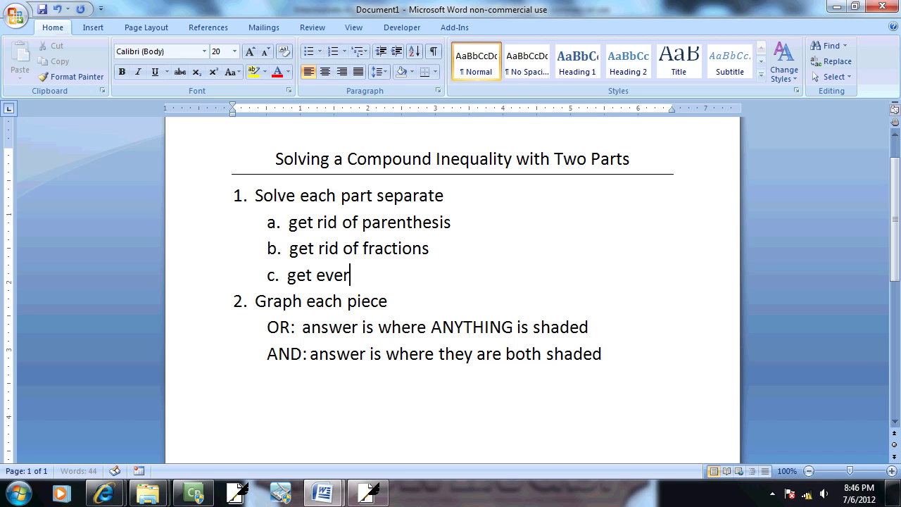
{"action": "type", "text": "ty"}
{"action": "key", "text": "BackSpace"}
{"action": "key", "text": "BackSpace"}
{"action": "type", "text": "ything with an x on"}
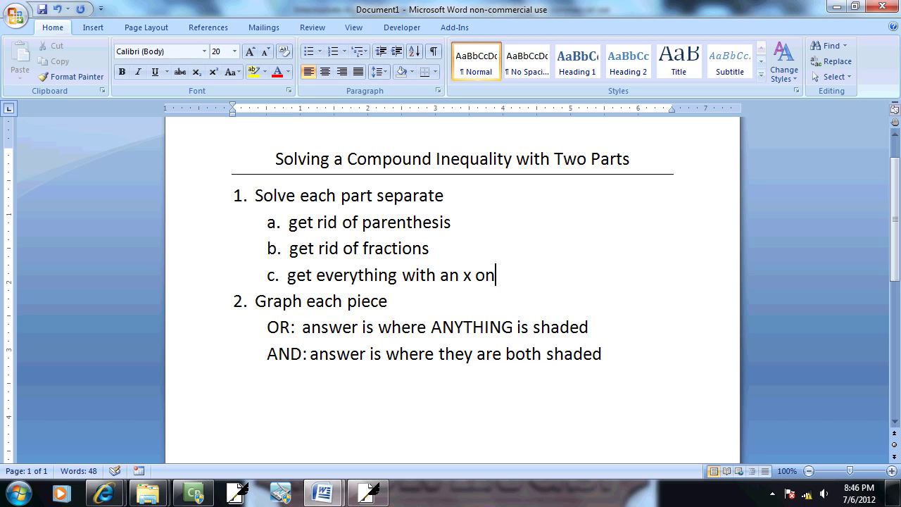
{"action": "type", "text": " left side, n"}
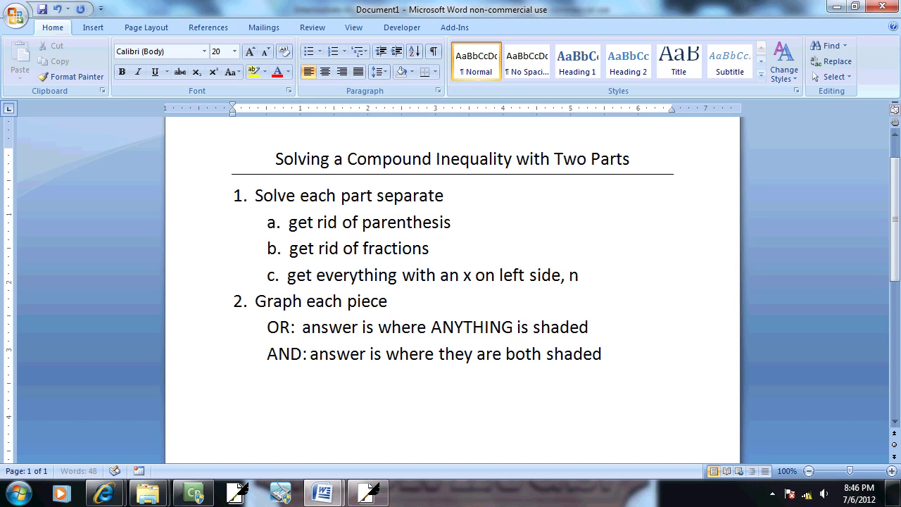
{"action": "type", "text": "umbers"}
{"action": "key", "text": "Return"}
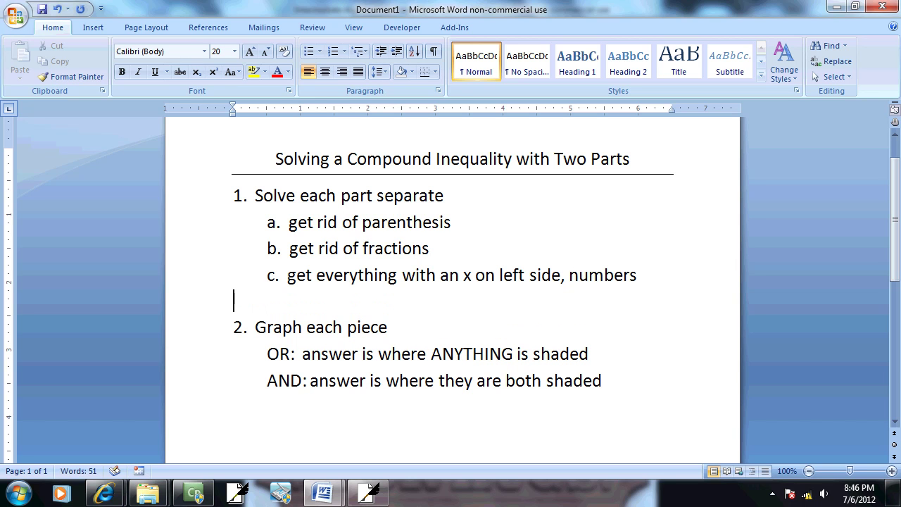
{"action": "key", "text": "Tab"}
{"action": "key", "text": "Tab"}
{"action": "type", "text": "on rig"}
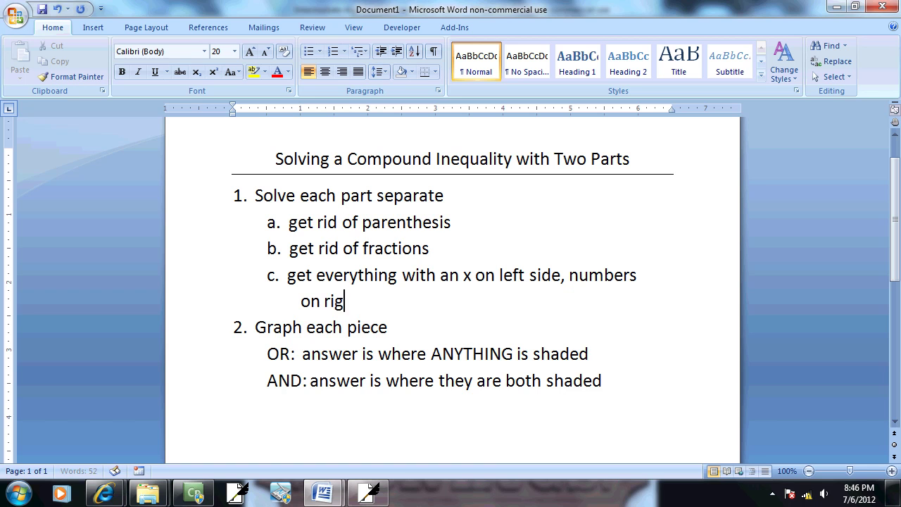
{"action": "type", "text": "ht side"}
Add sub-step d 'divide both sides by the number in front of x' and the negative-number flip note.
{"action": "key", "text": "Return"}
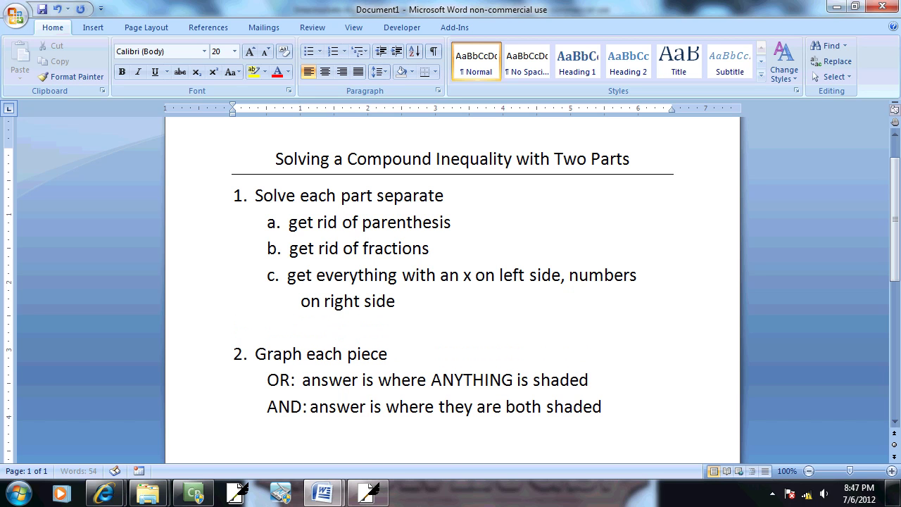
{"action": "type", "text": "d. divide both sides by th"}
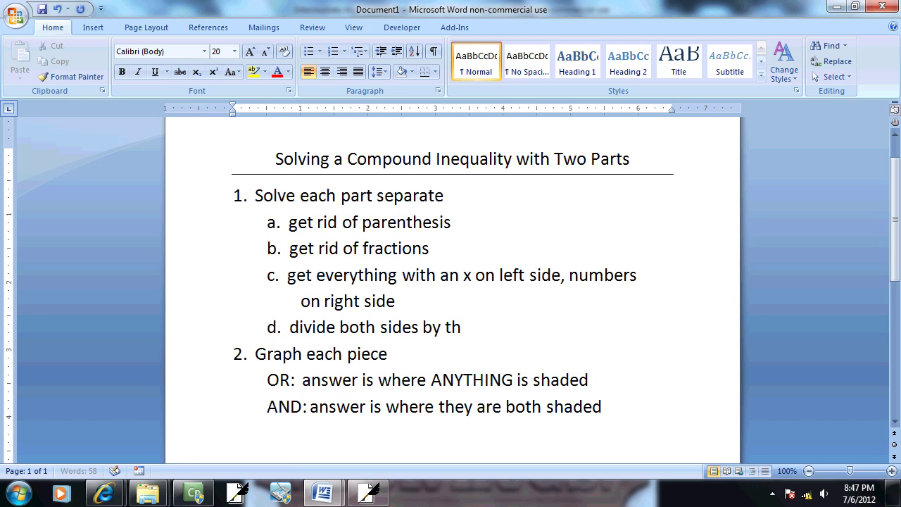
{"action": "type", "text": "e number in fron"}
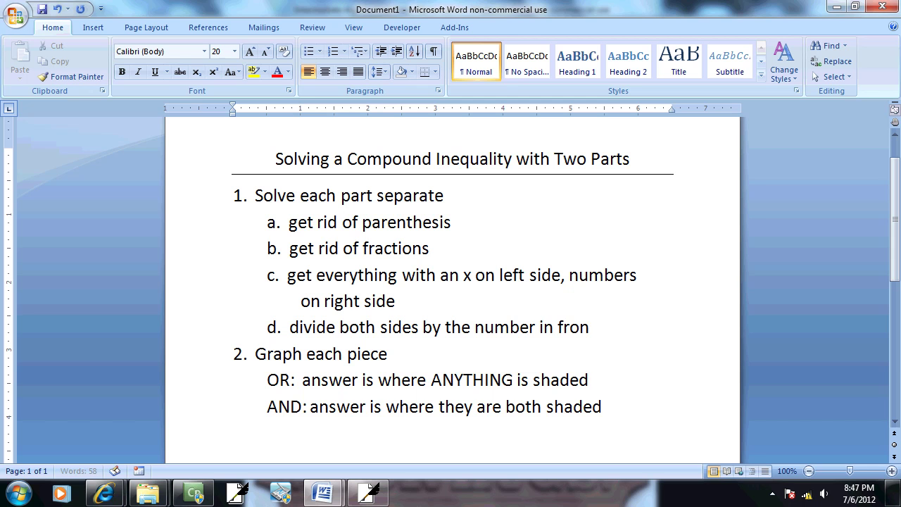
{"action": "type", "text": "t of t"}
{"action": "key", "text": "BackSpace"}
{"action": "type", "text": "x"}
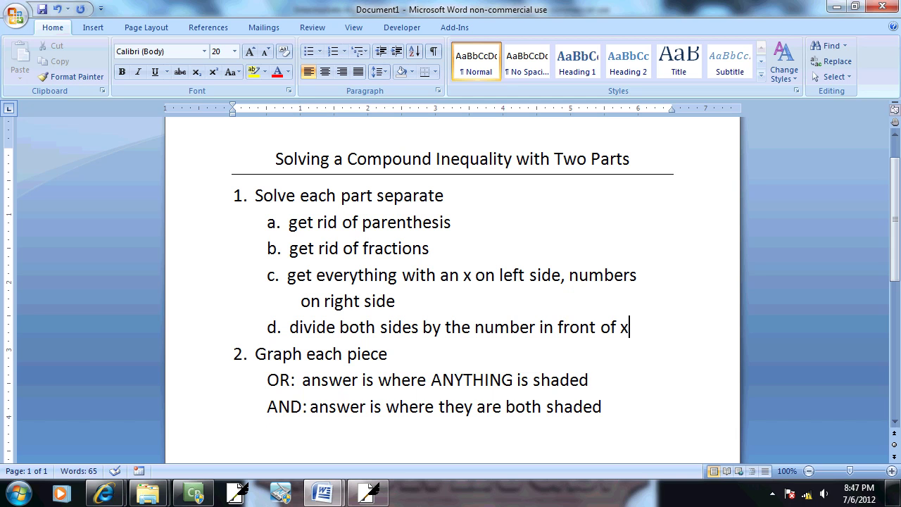
{"action": "key", "text": "Return"}
{"action": "type", "text": "not"}
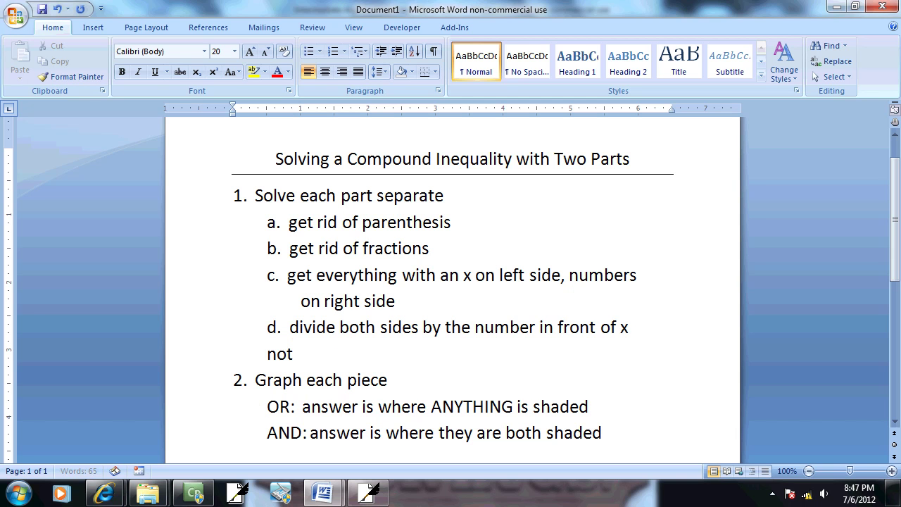
{"action": "type", "text": "e: if you mul"}
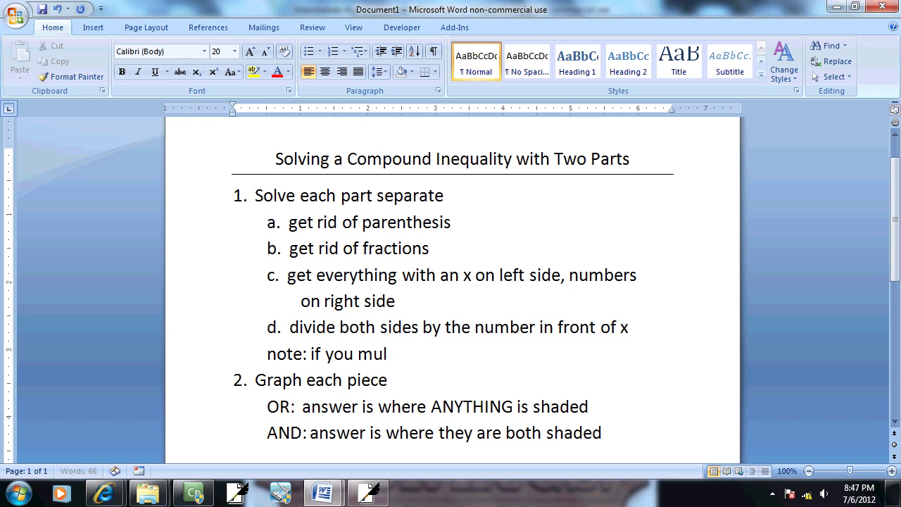
{"action": "type", "text": "tiply or divide"}
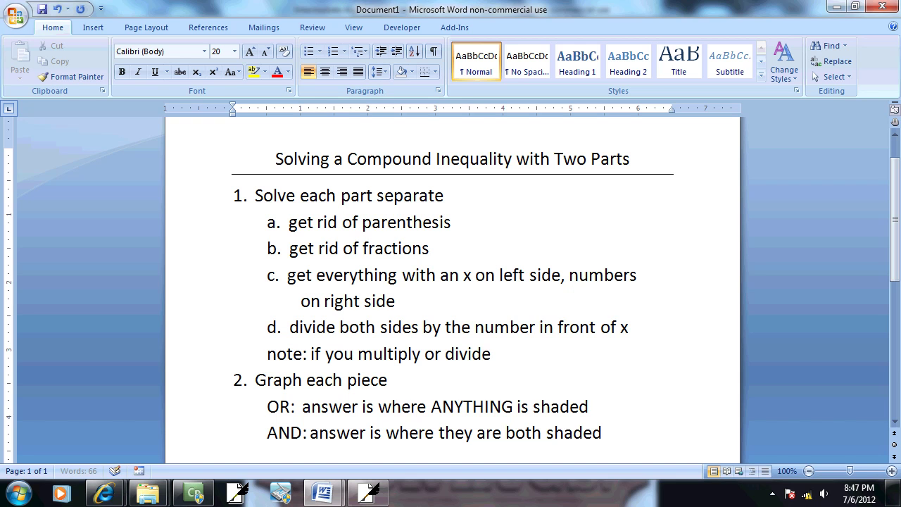
{"action": "type", "text": " BOTH sides"}
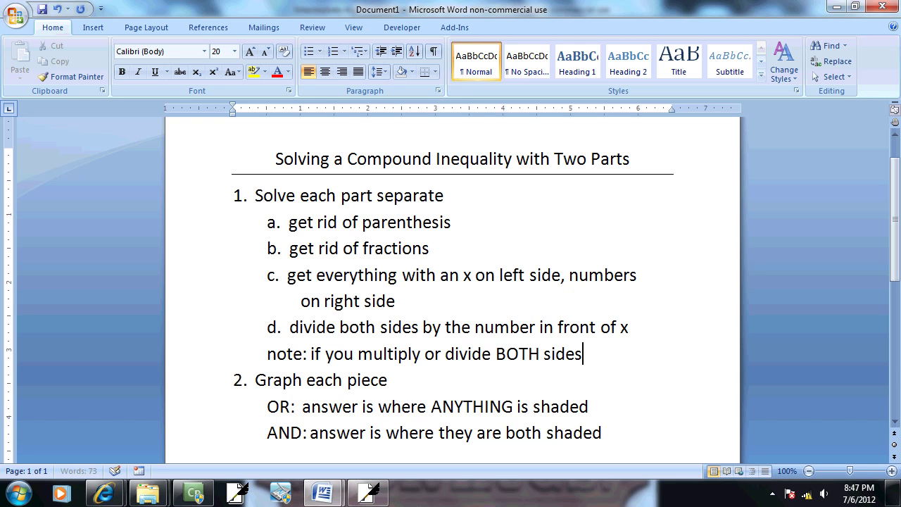
{"action": "type", "text": " BY a"}
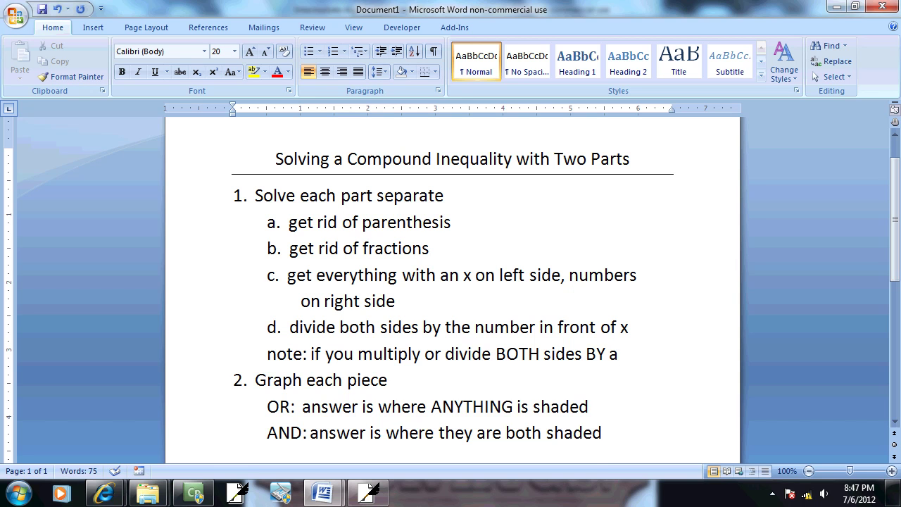
{"action": "key", "text": "Return"}
{"action": "key", "text": "Tab"}
{"action": "type", "text": "negativ"}
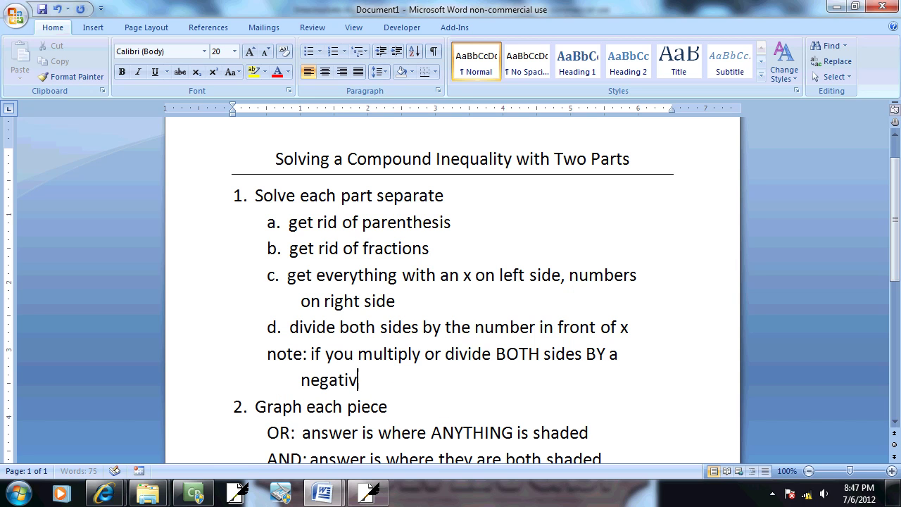
{"action": "type", "text": "e number, fli"}
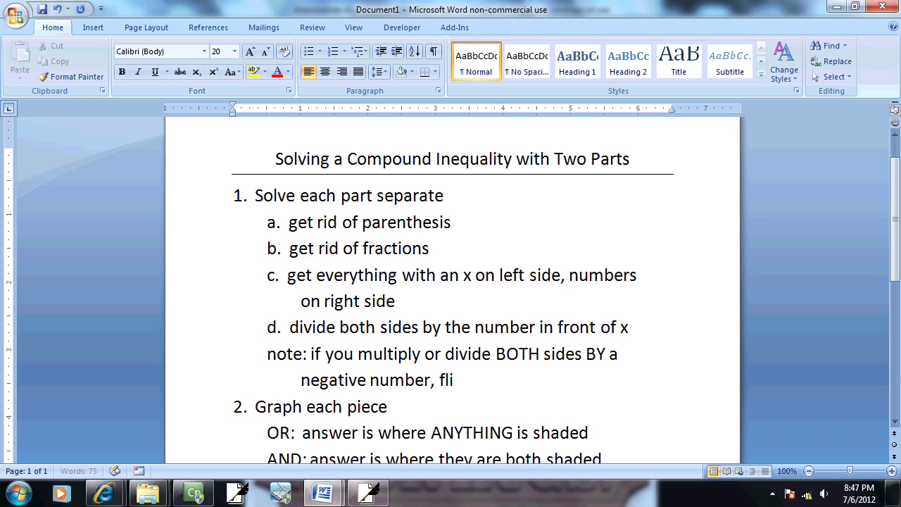
{"action": "type", "text": "p the inequality symbol"}
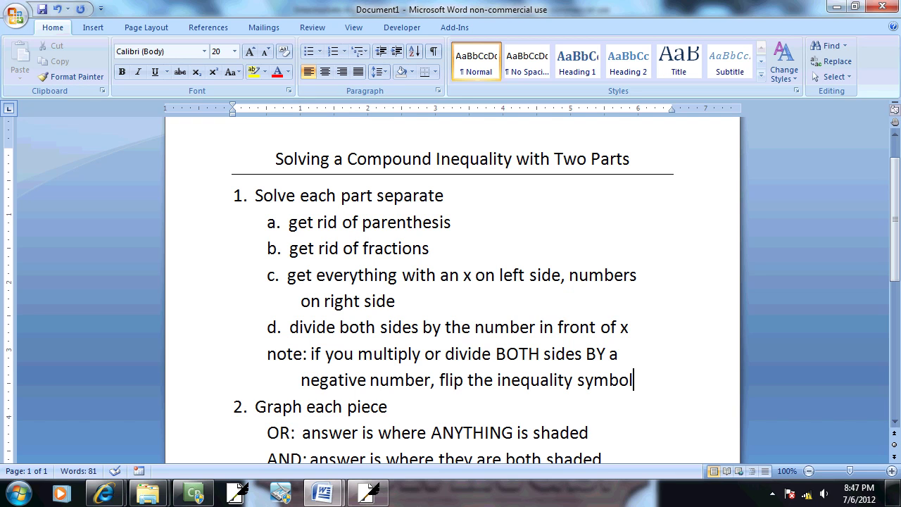
{"action": "scroll", "coordinate": [306, 235], "scroll_direction": "down", "scroll_amount": 1}
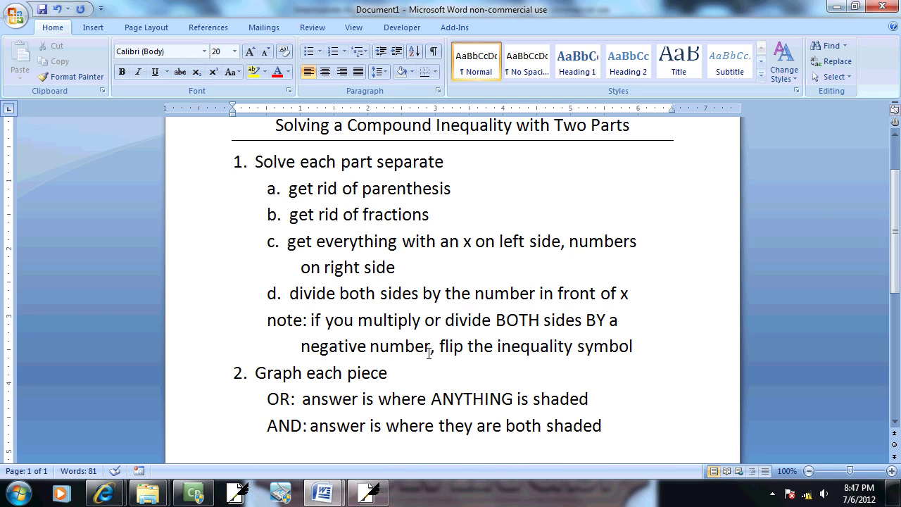
Read problem 6 in the exam review and write '6.' at the top of the Free Notes page.
{"action": "key", "text": "alt+Tab"}
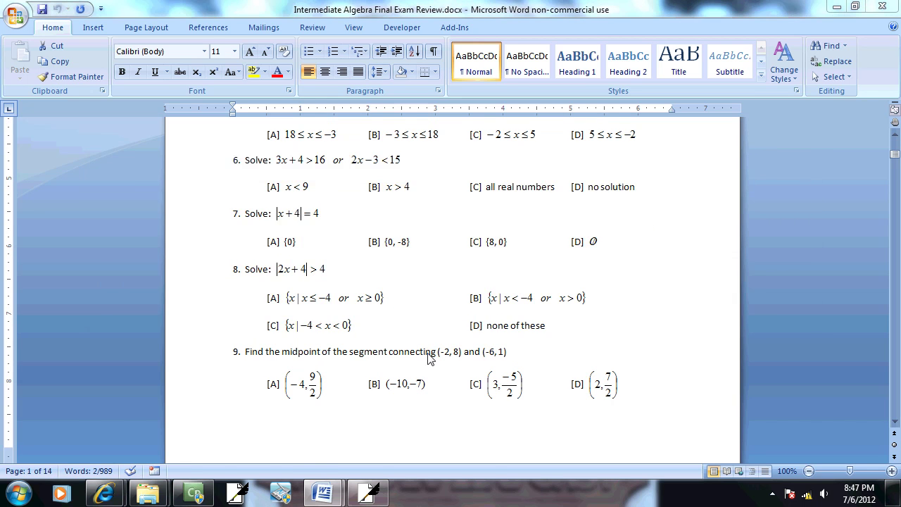
{"action": "key", "text": "alt+Tab"}
{"action": "key", "text": "Tab"}
{"action": "key", "text": "Tab"}
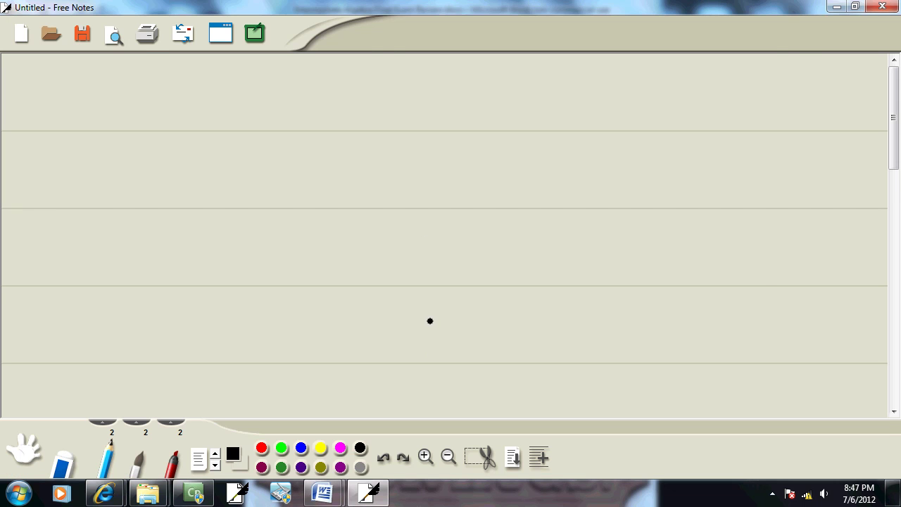
{"action": "key", "text": "alt+Tab"}
Handwrite 3x+4 > 16 or 2x−3 < 15 after the problem number.
{"action": "key", "text": "alt+Tab"}
{"action": "left_click", "coordinate": [85, 88]}
{"action": "mouse_move", "coordinate": [55, 81]}
{"action": "left_mouse_down"}
{"action": "mouse_move", "coordinate": [52, 99]}
{"action": "mouse_move", "coordinate": [124, 107]}
{"action": "mouse_move", "coordinate": [114, 107]}
{"action": "left_mouse_up"}
{"action": "left_click", "coordinate": [64, 101]}
{"action": "key", "text": "alt+Tab"}
{"action": "key", "text": "alt+Tab"}
{"action": "mouse_move", "coordinate": [133, 92]}
{"action": "left_mouse_down"}
{"action": "mouse_move", "coordinate": [133, 104]}
{"action": "mouse_move", "coordinate": [152, 101]}
{"action": "left_mouse_up"}
{"action": "mouse_move", "coordinate": [150, 91]}
{"action": "left_mouse_down"}
{"action": "mouse_move", "coordinate": [151, 110]}
{"action": "mouse_move", "coordinate": [256, 100]}
{"action": "left_mouse_up"}
{"action": "key", "text": "alt+Tab"}
{"action": "key", "text": "alt+Tab"}
{"action": "left_click_drag", "start_coordinate": [265, 99], "coordinate": [316, 112]}
{"action": "key", "text": "alt+Tab"}
{"action": "key", "text": "alt+Tab"}
{"action": "mouse_move", "coordinate": [311, 115]}
{"action": "left_mouse_down"}
{"action": "mouse_move", "coordinate": [322, 95]}
{"action": "mouse_move", "coordinate": [327, 114]}
{"action": "left_mouse_up"}
{"action": "left_click_drag", "start_coordinate": [329, 107], "coordinate": [384, 117]}
{"action": "key", "text": "alt+Tab"}
{"action": "key", "text": "alt+Tab"}
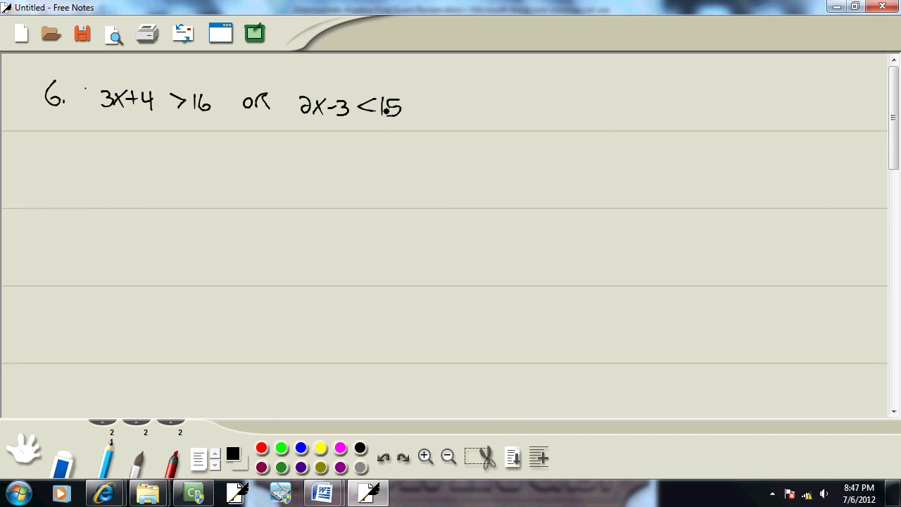
{"action": "key", "text": "alt+Tab"}
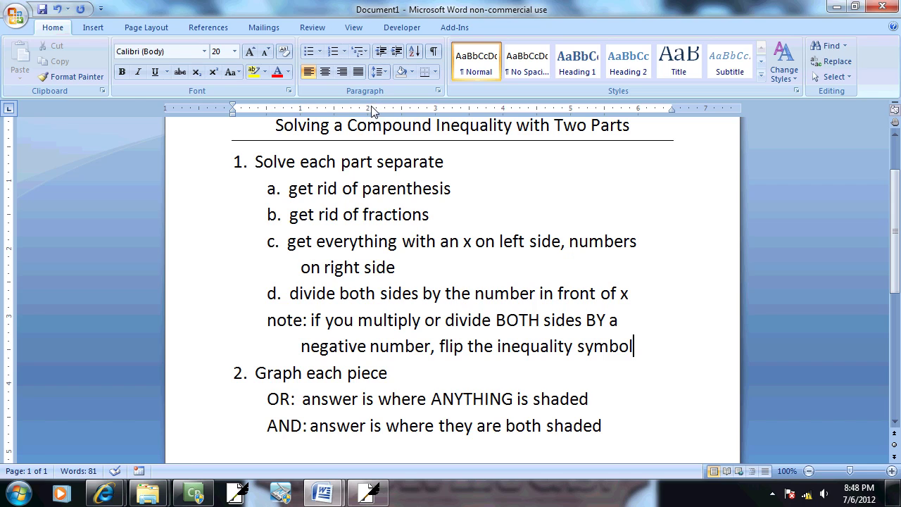
Draw a blue arrow moving +4 across, then write 3x > 16−4 in black.
{"action": "key", "text": "alt+Tab"}
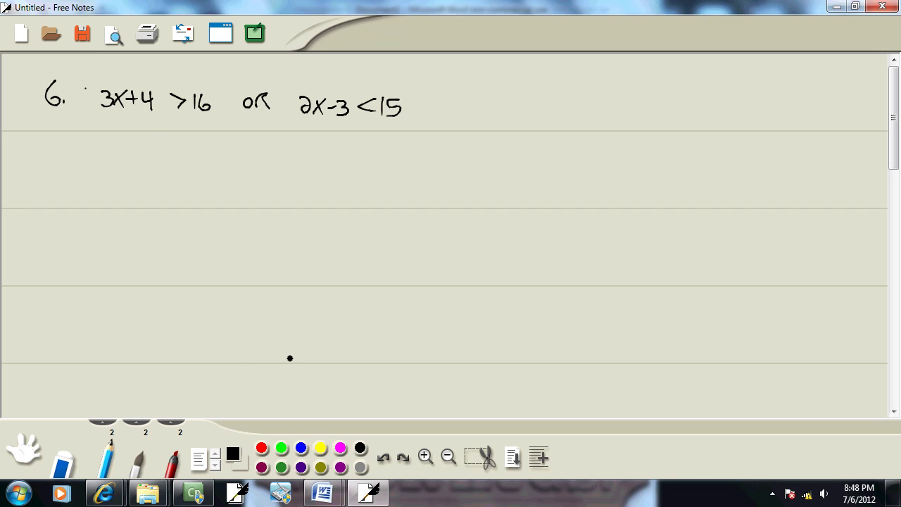
{"action": "left_click", "coordinate": [301, 448]}
{"action": "mouse_move", "coordinate": [127, 118]}
{"action": "left_mouse_down"}
{"action": "mouse_move", "coordinate": [189, 116]}
{"action": "mouse_move", "coordinate": [194, 131]}
{"action": "left_mouse_up"}
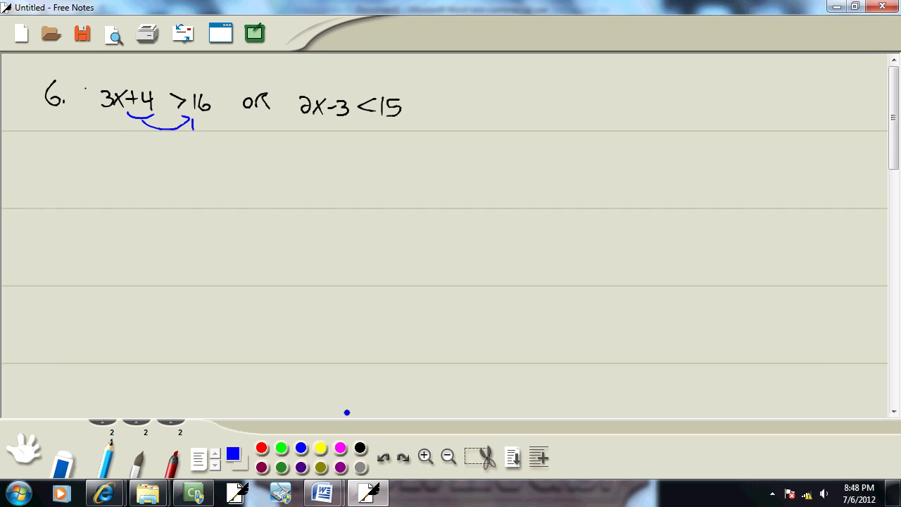
{"action": "left_click", "coordinate": [360, 448]}
{"action": "mouse_move", "coordinate": [109, 145]}
{"action": "left_mouse_down"}
{"action": "mouse_move", "coordinate": [109, 161]}
{"action": "mouse_move", "coordinate": [134, 161]}
{"action": "left_mouse_up"}
{"action": "mouse_move", "coordinate": [135, 146]}
{"action": "left_mouse_down"}
{"action": "mouse_move", "coordinate": [126, 162]}
{"action": "mouse_move", "coordinate": [165, 162]}
{"action": "left_mouse_up"}
{"action": "mouse_move", "coordinate": [176, 147]}
{"action": "left_mouse_down"}
{"action": "mouse_move", "coordinate": [171, 160]}
{"action": "mouse_move", "coordinate": [203, 165]}
{"action": "left_mouse_up"}
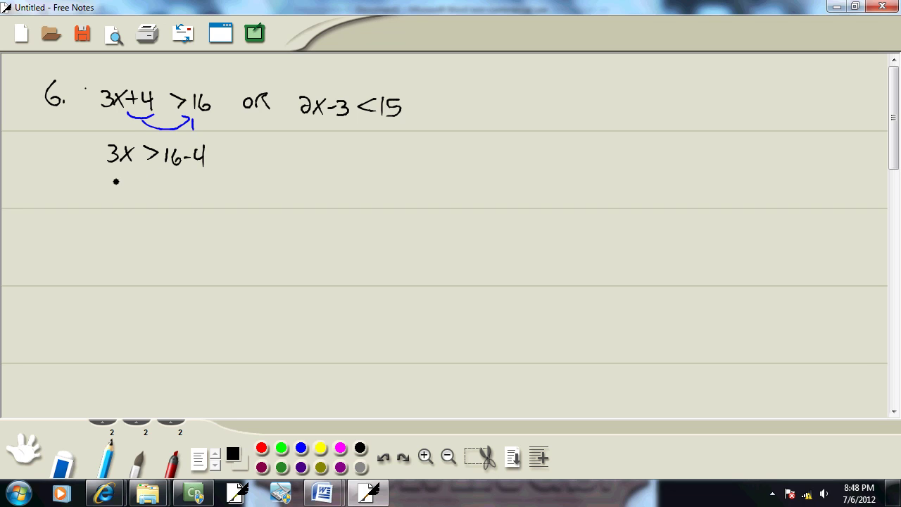
Write 3x > 12, then 3x/3 > 12/3, then x > 4 beneath it.
{"action": "mouse_move", "coordinate": [109, 186]}
{"action": "left_mouse_down"}
{"action": "mouse_move", "coordinate": [108, 201]}
{"action": "mouse_move", "coordinate": [132, 200]}
{"action": "left_mouse_up"}
{"action": "mouse_move", "coordinate": [134, 184]}
{"action": "left_mouse_down"}
{"action": "mouse_move", "coordinate": [124, 203]}
{"action": "mouse_move", "coordinate": [143, 202]}
{"action": "left_mouse_up"}
{"action": "mouse_move", "coordinate": [165, 187]}
{"action": "left_mouse_down"}
{"action": "mouse_move", "coordinate": [164, 204]}
{"action": "mouse_move", "coordinate": [179, 205]}
{"action": "left_mouse_up"}
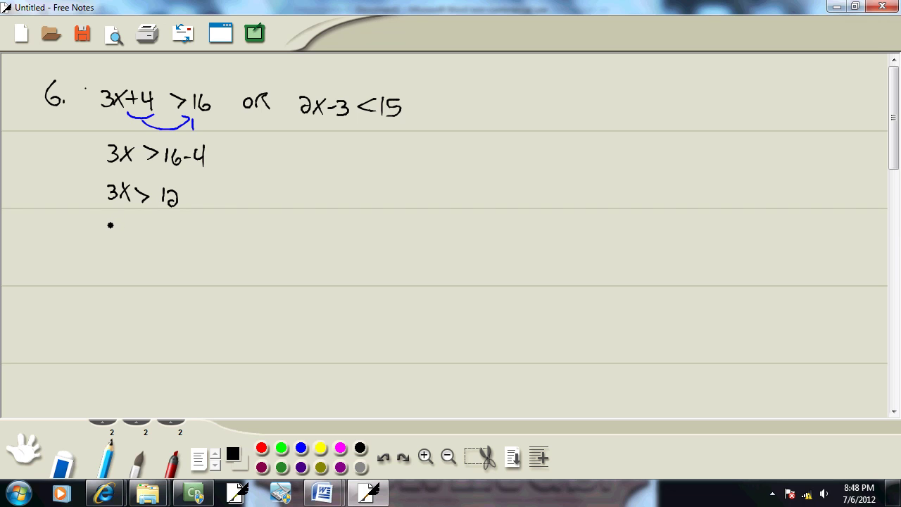
{"action": "mouse_move", "coordinate": [109, 224]}
{"action": "left_mouse_down"}
{"action": "mouse_move", "coordinate": [112, 239]}
{"action": "mouse_move", "coordinate": [131, 243]}
{"action": "left_mouse_up"}
{"action": "left_click_drag", "start_coordinate": [120, 248], "coordinate": [168, 240]}
{"action": "mouse_move", "coordinate": [171, 227]}
{"action": "left_mouse_down"}
{"action": "mouse_move", "coordinate": [185, 243]}
{"action": "mouse_move", "coordinate": [167, 259]}
{"action": "left_mouse_up"}
{"action": "left_click_drag", "start_coordinate": [121, 289], "coordinate": [131, 274]}
{"action": "mouse_move", "coordinate": [121, 275]}
{"action": "left_mouse_down"}
{"action": "mouse_move", "coordinate": [132, 291]}
{"action": "mouse_move", "coordinate": [176, 285]}
{"action": "mouse_move", "coordinate": [171, 295]}
{"action": "left_mouse_up"}
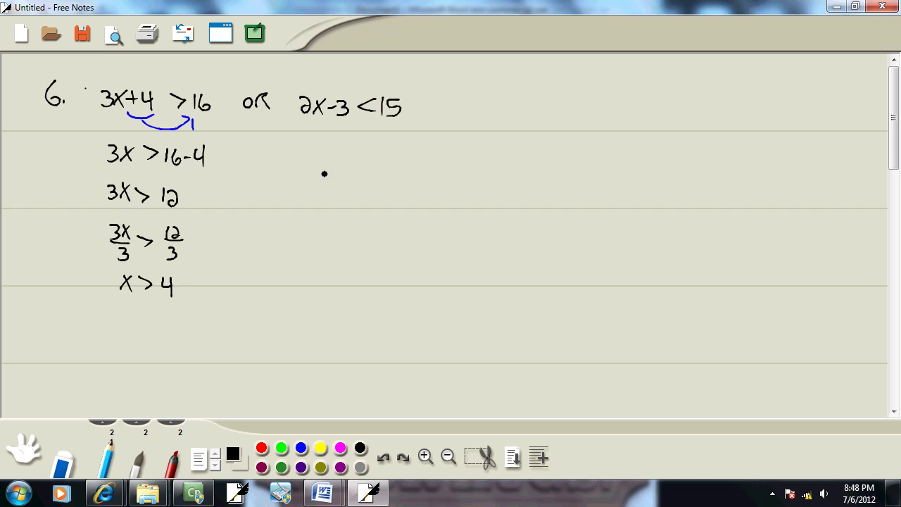
Draw a blue arrow moving −3 across, then write 2x < 15+3 and 2x < 18 in black.
{"action": "left_click", "coordinate": [301, 449]}
{"action": "mouse_move", "coordinate": [327, 119]}
{"action": "left_mouse_down"}
{"action": "mouse_move", "coordinate": [385, 124]}
{"action": "mouse_move", "coordinate": [389, 134]}
{"action": "left_mouse_up"}
{"action": "left_click", "coordinate": [360, 448]}
{"action": "mouse_move", "coordinate": [302, 147]}
{"action": "left_mouse_down"}
{"action": "mouse_move", "coordinate": [317, 157]}
{"action": "mouse_move", "coordinate": [389, 151]}
{"action": "mouse_move", "coordinate": [386, 167]}
{"action": "left_mouse_up"}
{"action": "left_click_drag", "start_coordinate": [306, 197], "coordinate": [362, 206]}
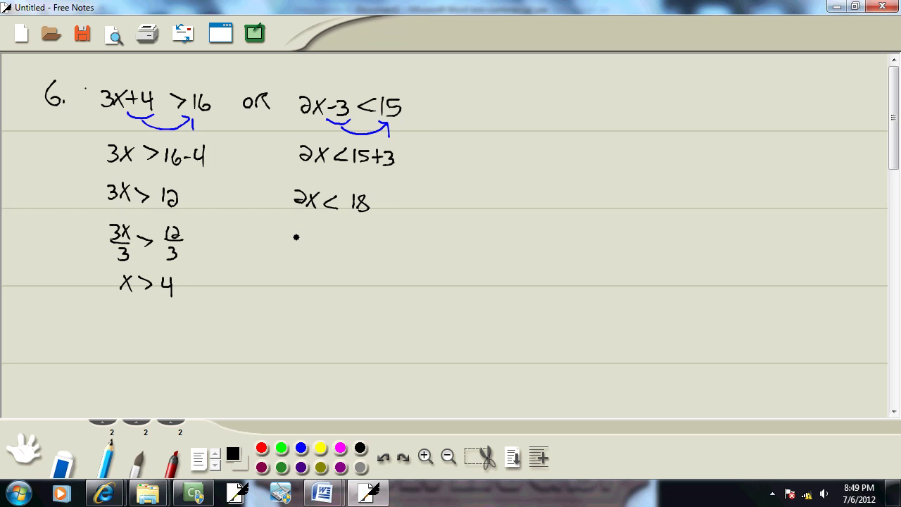
Write 2x/2 < 18/2 and x < 9, joining x > 4 and x < 9 with 'or'.
{"action": "mouse_move", "coordinate": [296, 230]}
{"action": "left_mouse_down"}
{"action": "mouse_move", "coordinate": [314, 241]}
{"action": "mouse_move", "coordinate": [310, 255]}
{"action": "mouse_move", "coordinate": [360, 240]}
{"action": "mouse_move", "coordinate": [369, 244]}
{"action": "mouse_move", "coordinate": [365, 259]}
{"action": "left_mouse_up"}
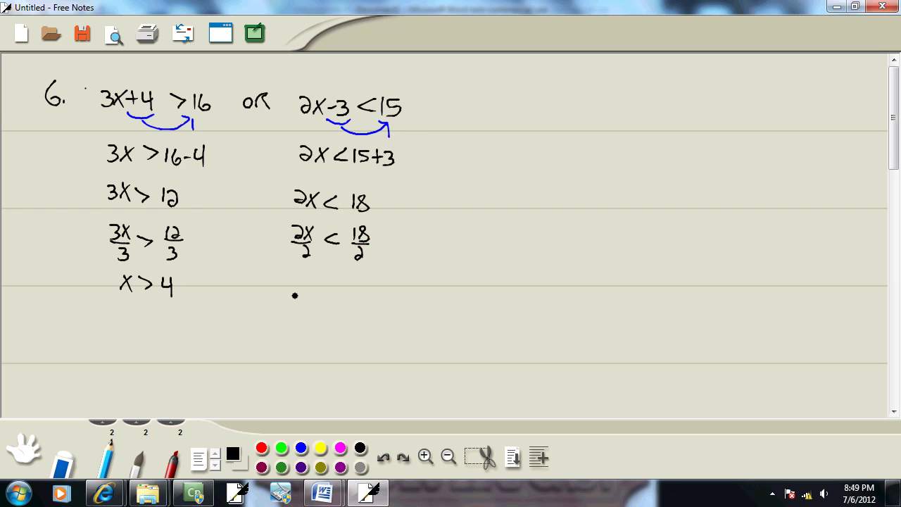
{"action": "left_click_drag", "start_coordinate": [294, 281], "coordinate": [310, 298]}
{"action": "mouse_move", "coordinate": [308, 280]}
{"action": "left_mouse_down"}
{"action": "mouse_move", "coordinate": [294, 298]}
{"action": "mouse_move", "coordinate": [343, 300]}
{"action": "left_mouse_up"}
{"action": "left_click_drag", "start_coordinate": [224, 282], "coordinate": [243, 283]}
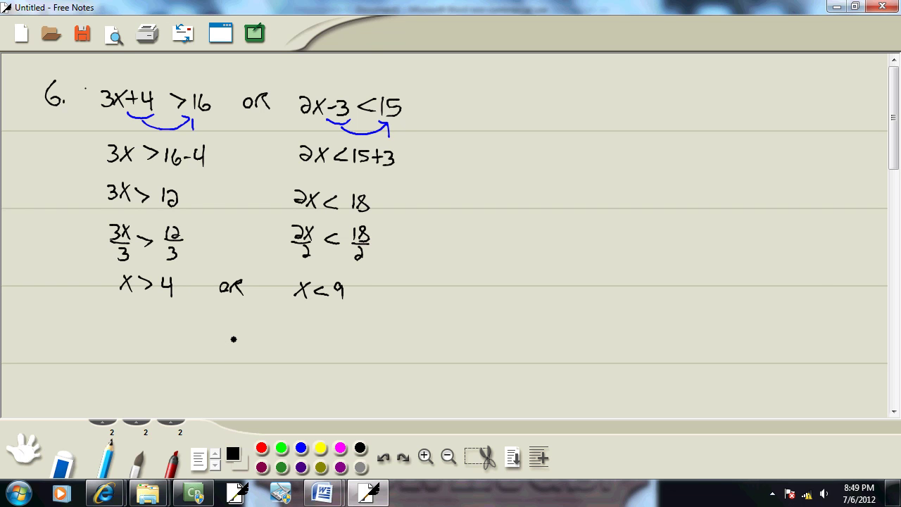
{"action": "key", "text": "alt+Tab"}
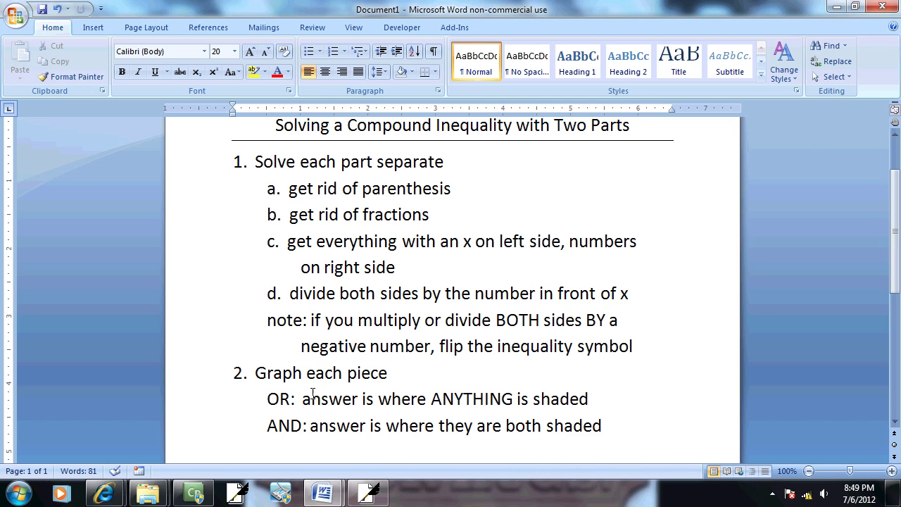
Draw a number line below the answers with ticks at 4 and 9.
{"action": "key", "text": "alt+Tab"}
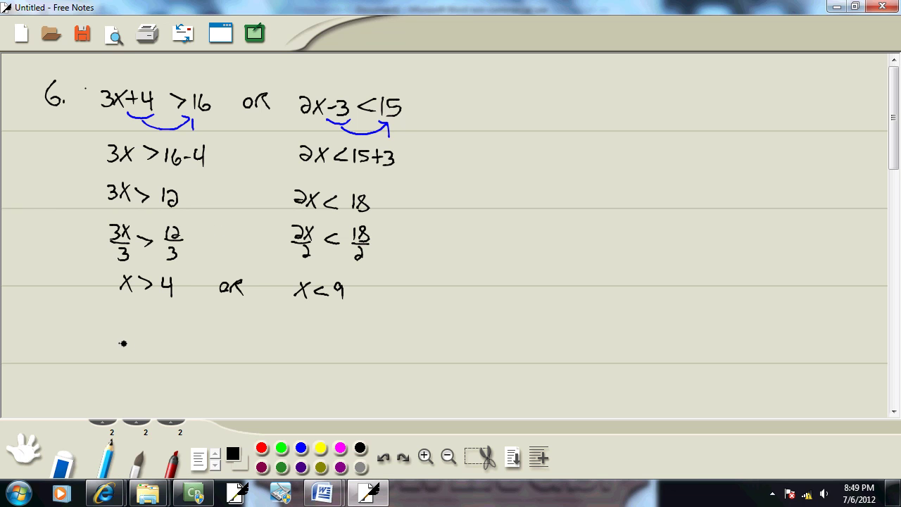
{"action": "left_click_drag", "start_coordinate": [122, 343], "coordinate": [365, 348]}
{"action": "left_click_drag", "start_coordinate": [178, 334], "coordinate": [186, 375]}
{"action": "left_click_drag", "start_coordinate": [305, 342], "coordinate": [308, 384]}
Graph x > 4 in blue from an open parenthesis at 4, and x < 9 in red from 9 leftward.
{"action": "left_click", "coordinate": [301, 449]}
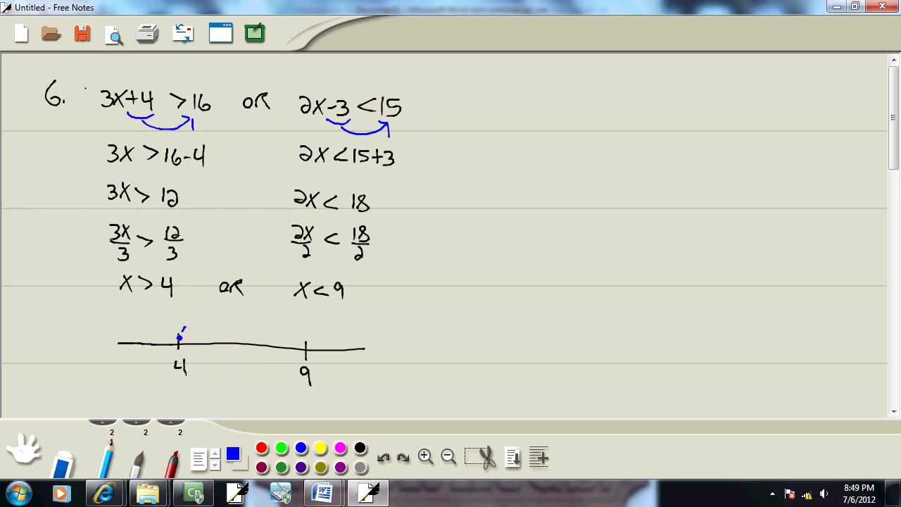
{"action": "left_click_drag", "start_coordinate": [179, 338], "coordinate": [186, 352]}
{"action": "mouse_move", "coordinate": [189, 343]}
{"action": "left_mouse_down"}
{"action": "mouse_move", "coordinate": [376, 343]}
{"action": "mouse_move", "coordinate": [366, 358]}
{"action": "left_mouse_up"}
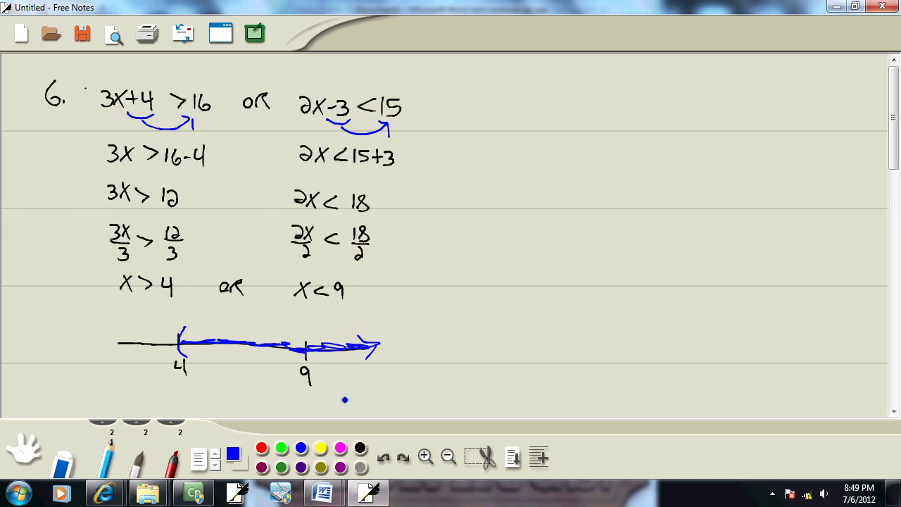
{"action": "left_click", "coordinate": [262, 448]}
{"action": "mouse_move", "coordinate": [294, 329]}
{"action": "left_mouse_down"}
{"action": "mouse_move", "coordinate": [301, 367]}
{"action": "mouse_move", "coordinate": [272, 338]}
{"action": "mouse_move", "coordinate": [280, 339]}
{"action": "mouse_move", "coordinate": [129, 336]}
{"action": "mouse_move", "coordinate": [131, 321]}
{"action": "left_mouse_up"}
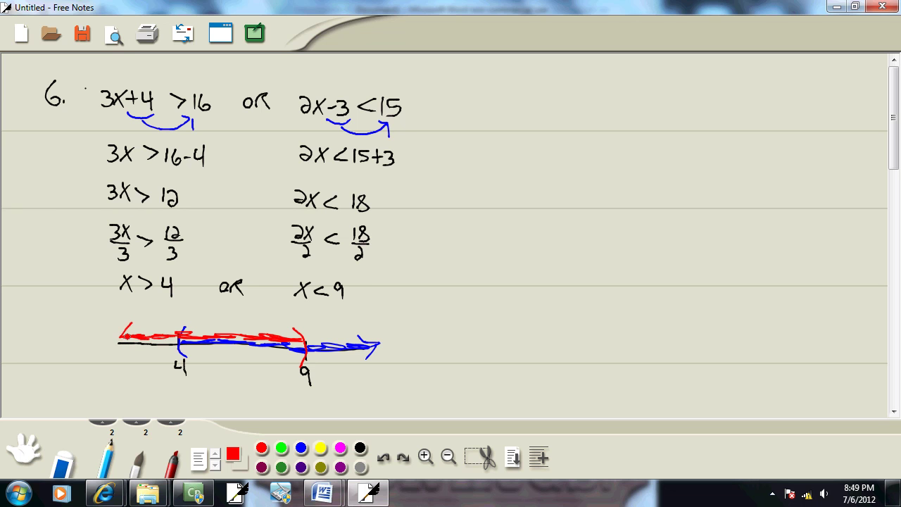
{"action": "left_click", "coordinate": [360, 449]}
Check the OR rule in the Word notes, then handwrite (−∞, ∞) to the right of the solution.
{"action": "key", "text": "alt+Tab"}
{"action": "key", "text": "alt+Tab"}
{"action": "key", "text": "alt+Tab"}
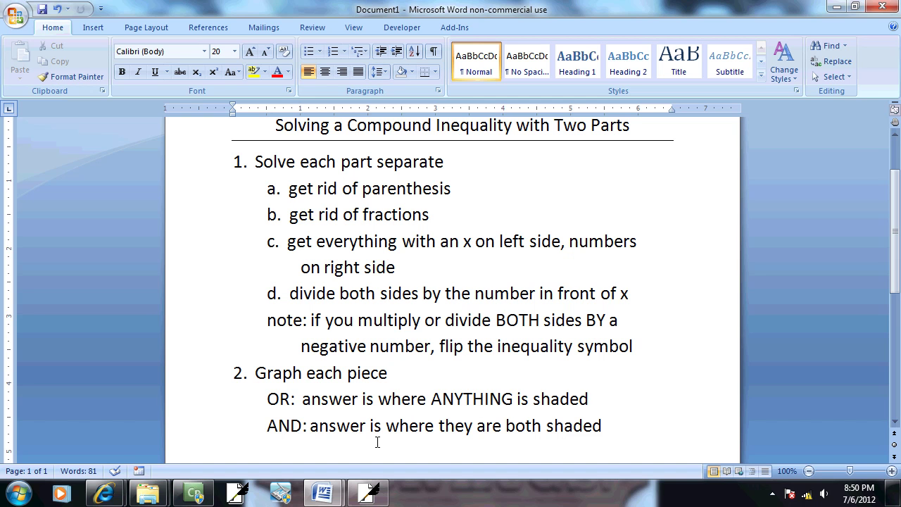
{"action": "key", "text": "alt+Tab"}
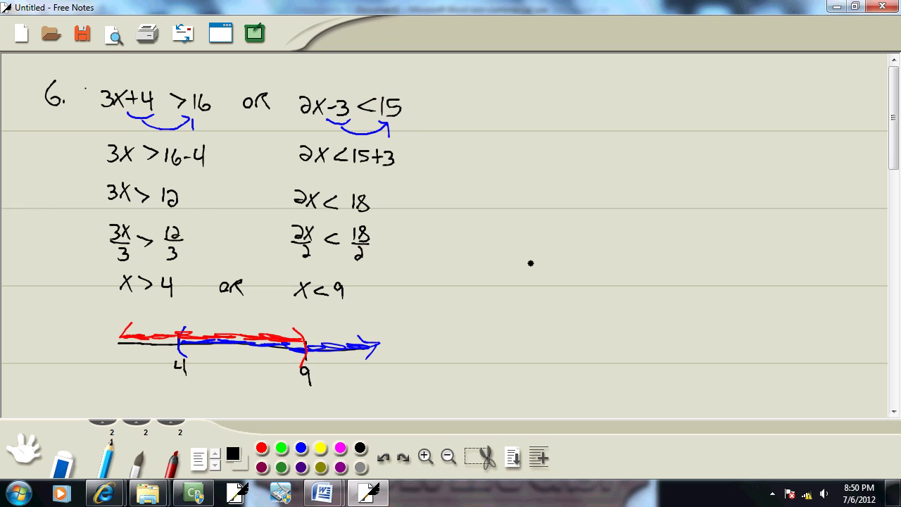
{"action": "mouse_move", "coordinate": [505, 148]}
{"action": "left_mouse_down"}
{"action": "mouse_move", "coordinate": [501, 173]}
{"action": "mouse_move", "coordinate": [547, 168]}
{"action": "mouse_move", "coordinate": [542, 181]}
{"action": "mouse_move", "coordinate": [572, 169]}
{"action": "mouse_move", "coordinate": [578, 182]}
{"action": "left_mouse_up"}
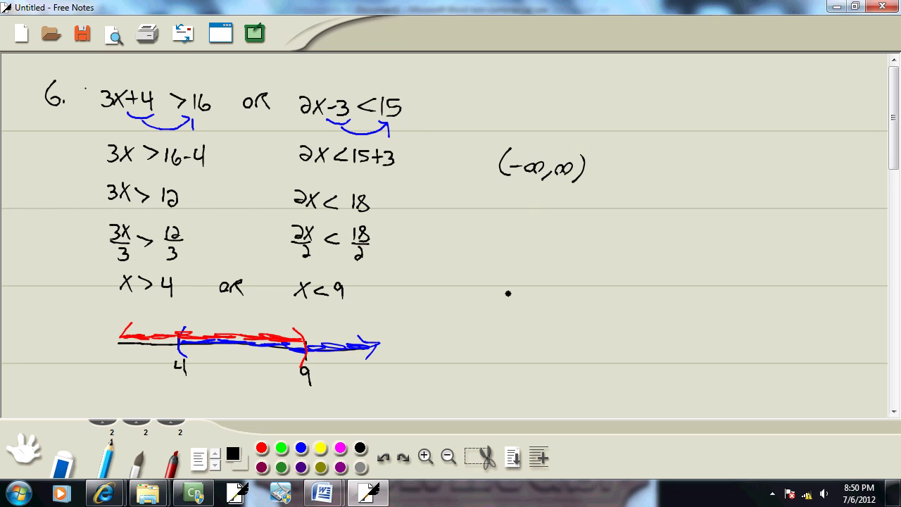
Check problem 6's choices in the exam review, then write and circle C under (−∞, ∞).
{"action": "key", "text": "alt+Tab"}
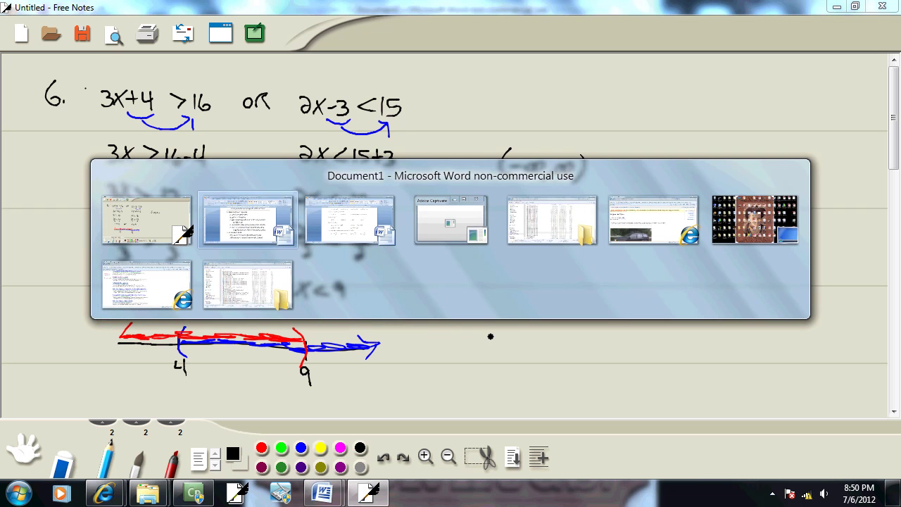
{"action": "key", "text": "alt+Tab"}
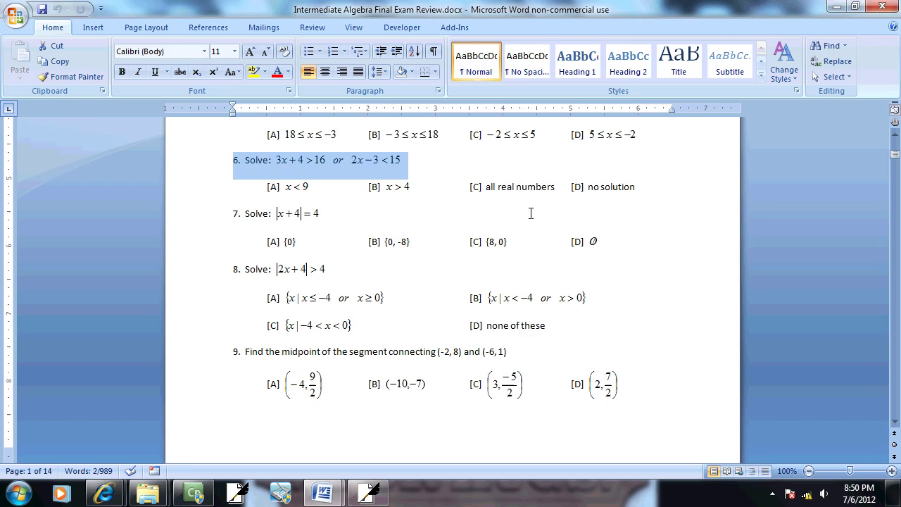
{"action": "key", "text": "alt+Tab"}
{"action": "left_click_drag", "start_coordinate": [544, 223], "coordinate": [551, 246]}
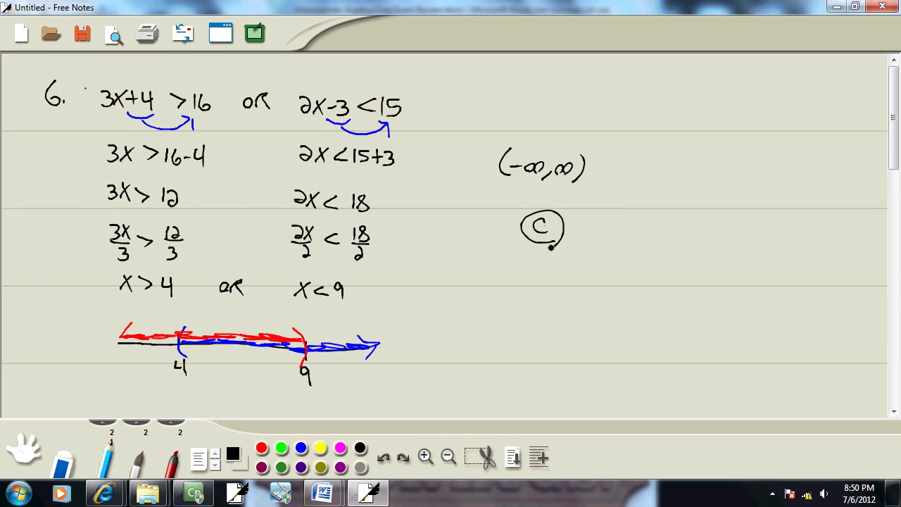
{"action": "key", "text": "alt+Tab"}
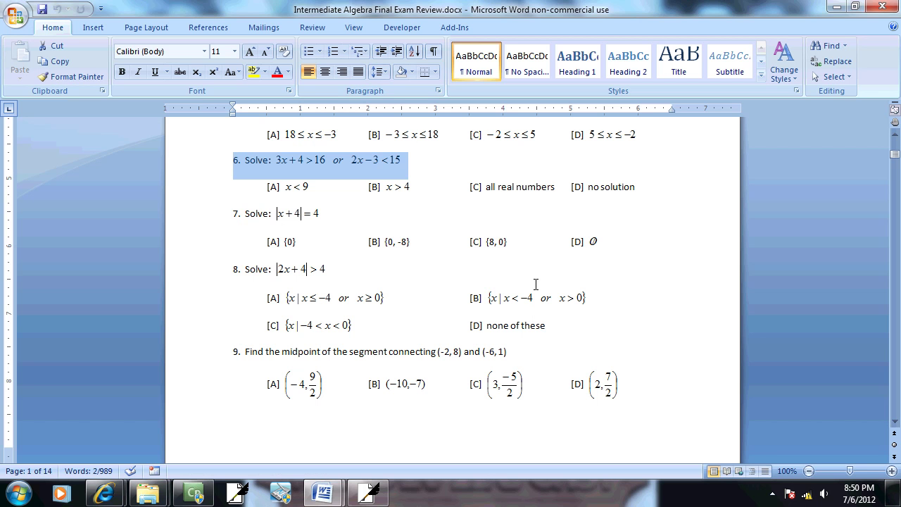